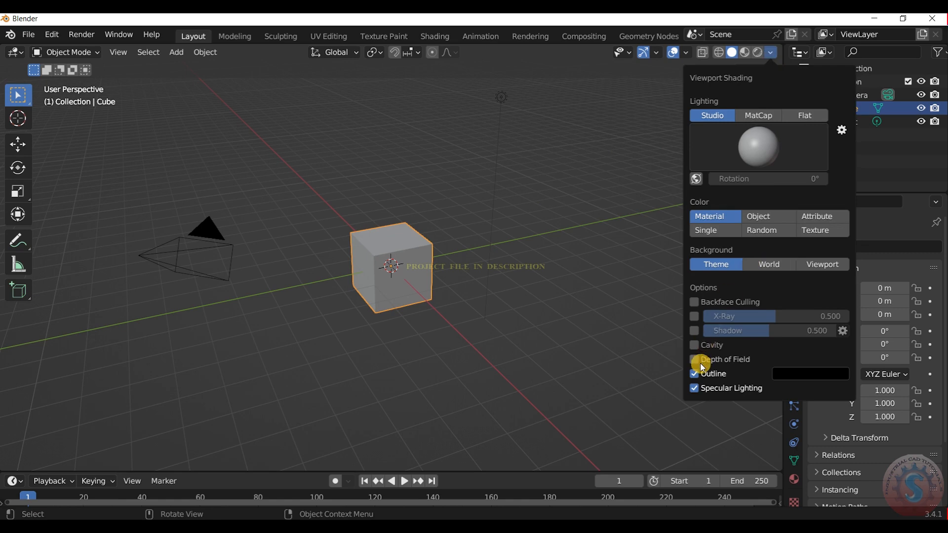
# - Enable Cavity in the viewport shading options, change its type and adjust its strength sliders
pyautogui.click(694, 317)
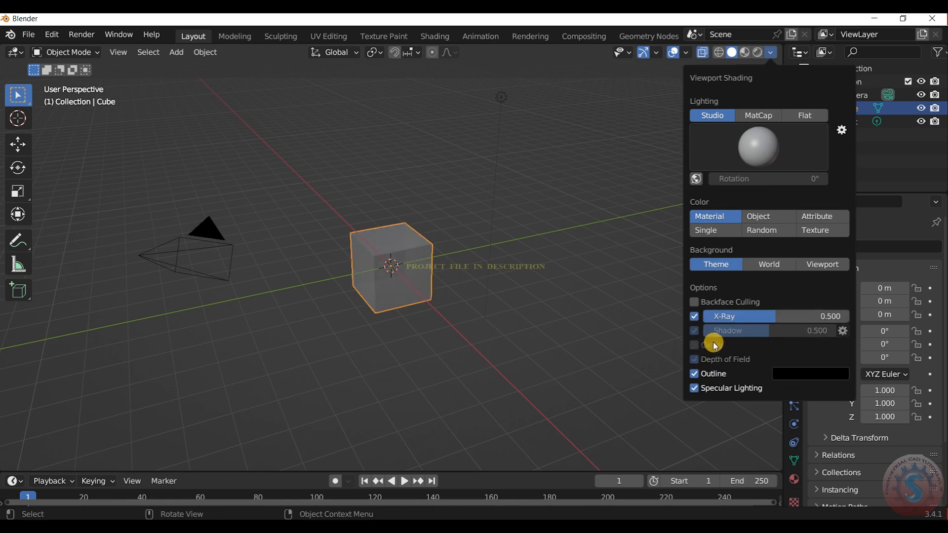
pyautogui.click(695, 317)
pyautogui.click(696, 344)
pyautogui.click(805, 345)
pyautogui.click(805, 389)
pyautogui.moveTo(736, 377); pyautogui.dragTo(835, 374)
pyautogui.moveTo(730, 403); pyautogui.dragTo(741, 403)
pyautogui.click(600, 240)
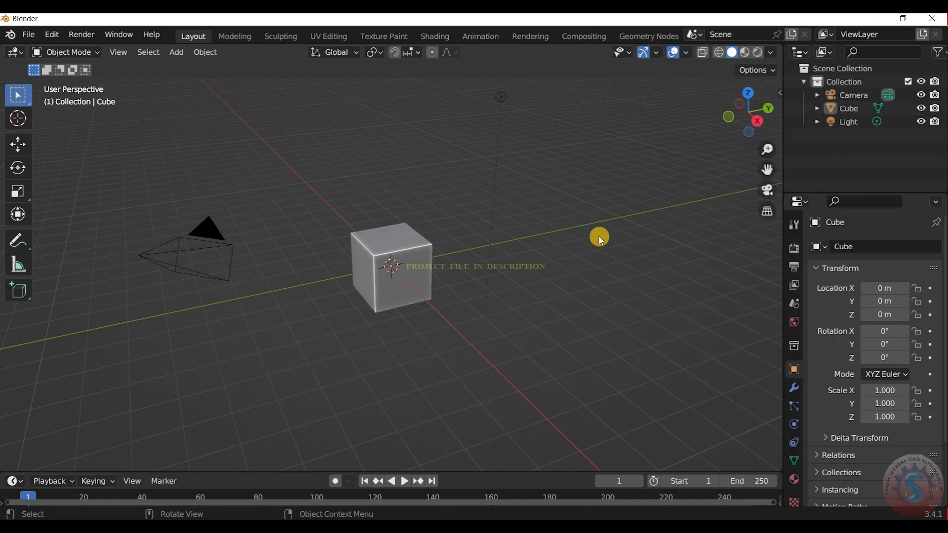
# - Delete the default cube and add a mesh circle with 32 vertices and a 1 m radius at the origin
pyautogui.click(389, 281)
pyautogui.press('Delete')
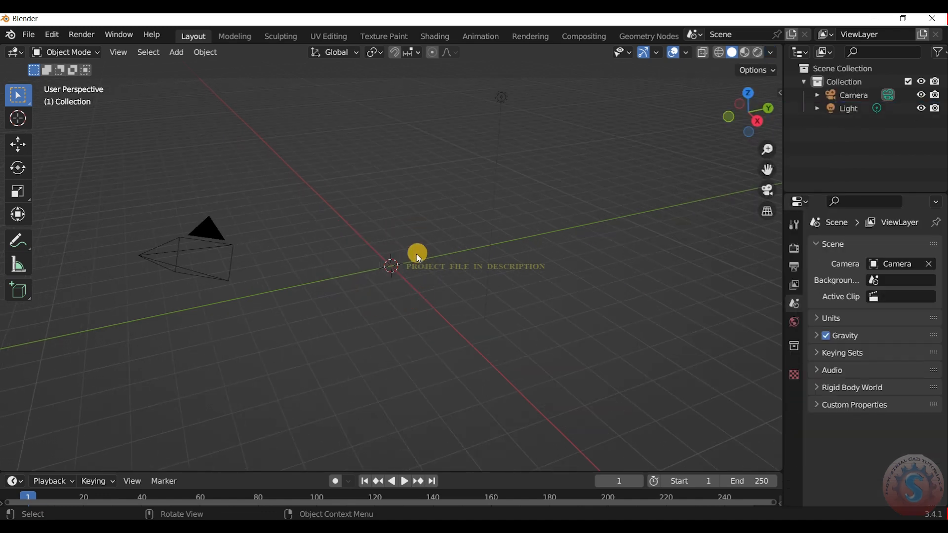
pyautogui.hotkey('shift', 'a')
pyautogui.moveTo(419, 250)
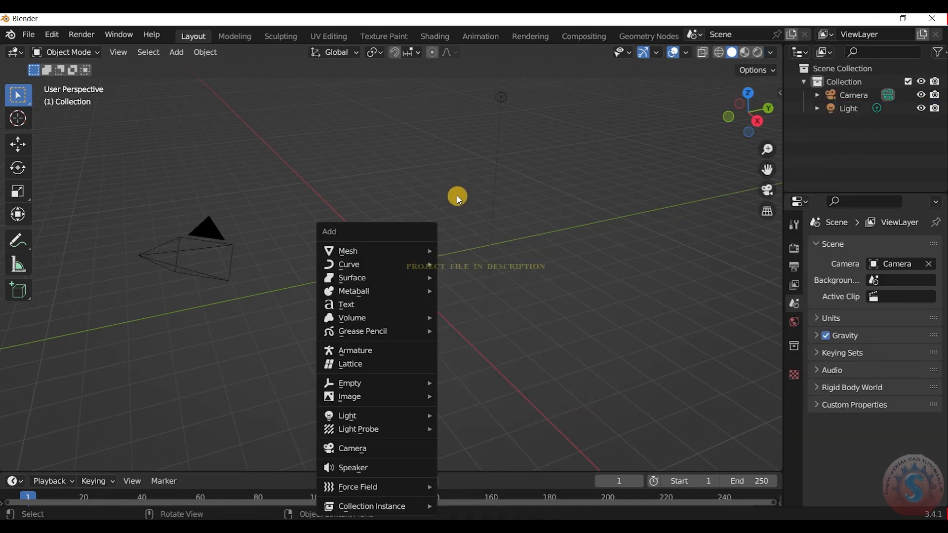
pyautogui.hotkey('shift', 'a')
pyautogui.moveTo(451, 203)
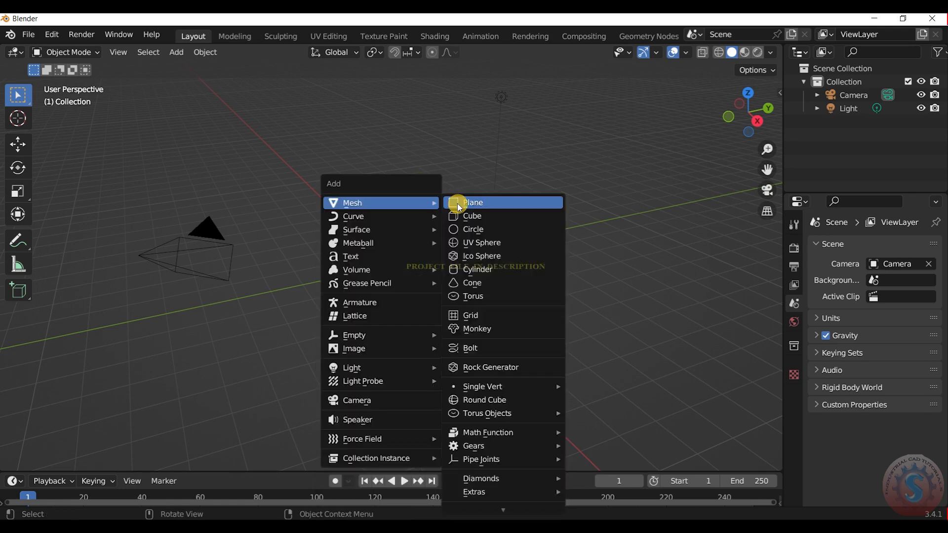
pyautogui.click(463, 228)
pyautogui.scroll(6, 402, 259)
pyautogui.click(91, 460)
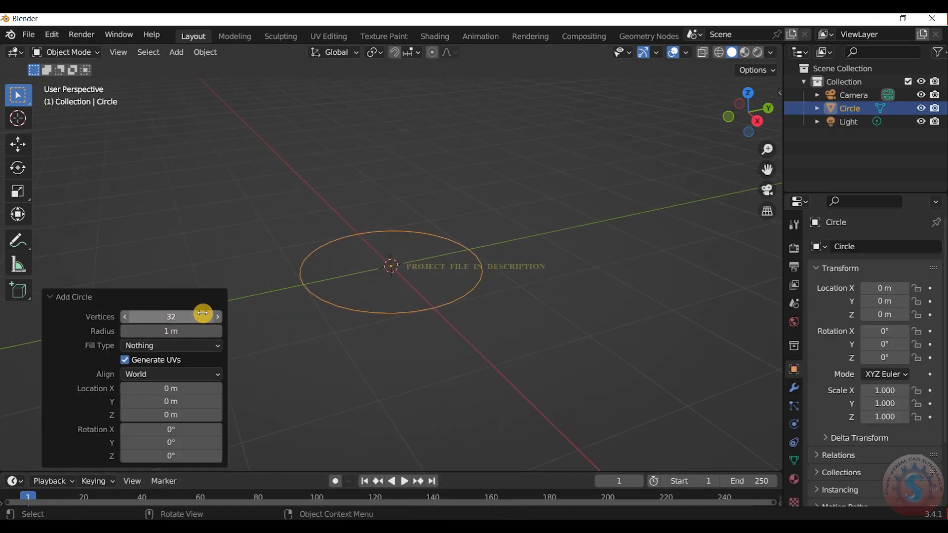
pyautogui.click(351, 330)
pyautogui.click(357, 302)
# - Switch the viewport to wireframe shading and put the circle into Edit Mode
pyautogui.press('z')
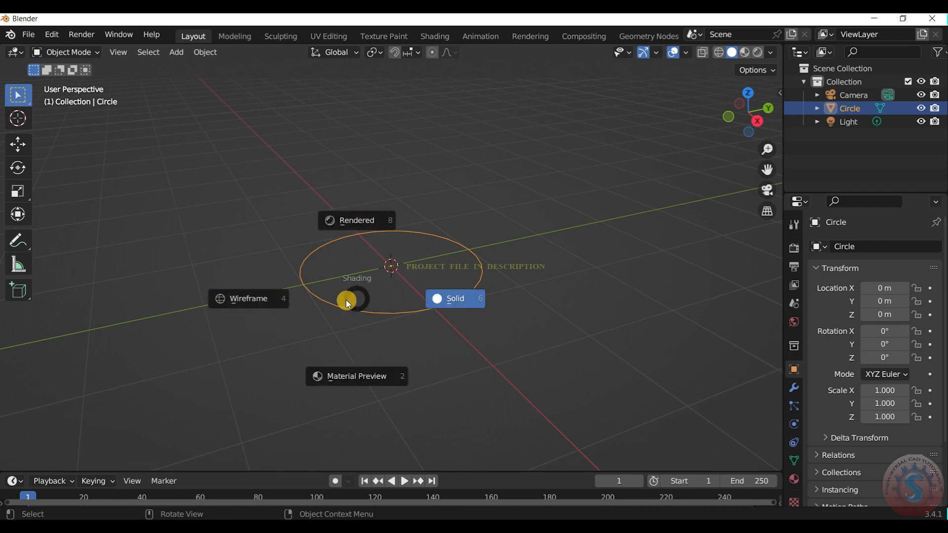
pyautogui.press('Escape')
pyautogui.click(69, 52)
pyautogui.click(47, 79)
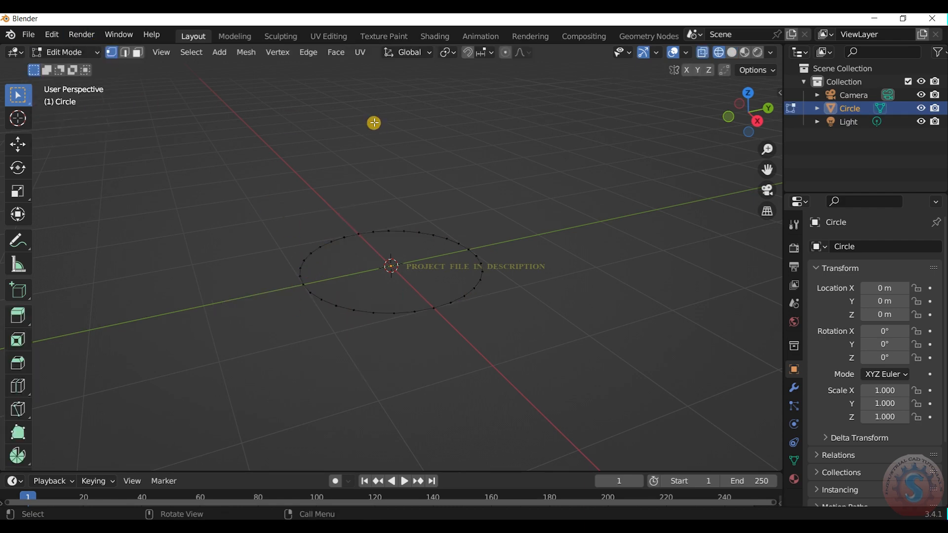
# - Extrude the whole circle down about 0.19 m along Z from the front view and scale the bottom ring inward
pyautogui.press('KP_7')
pyautogui.press('KP_1')
pyautogui.moveTo(243, 163); pyautogui.dragTo(565, 352)
pyautogui.press('z')
pyautogui.click(283, 357)
pyautogui.press('s')
pyautogui.press('KP_Decimal')
pyautogui.press('e')
pyautogui.press('z')
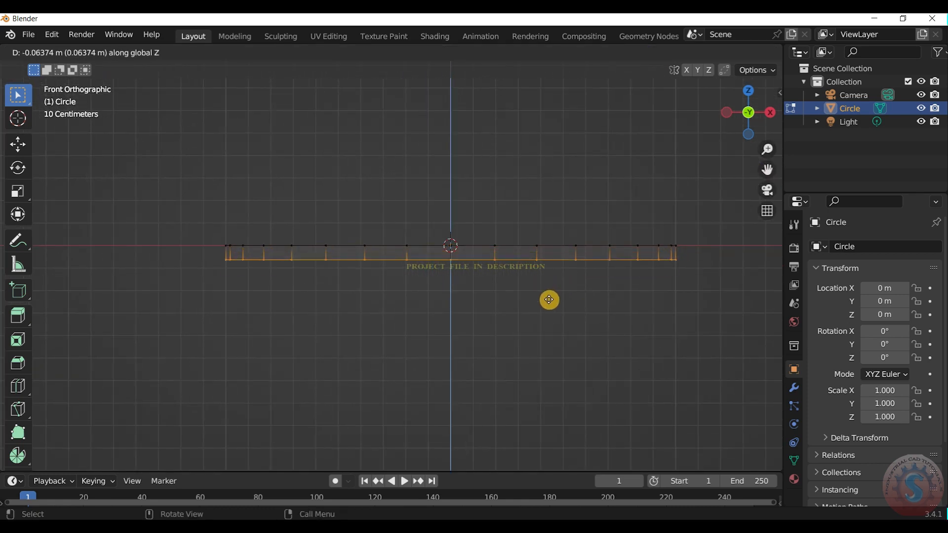
pyautogui.click(549, 326)
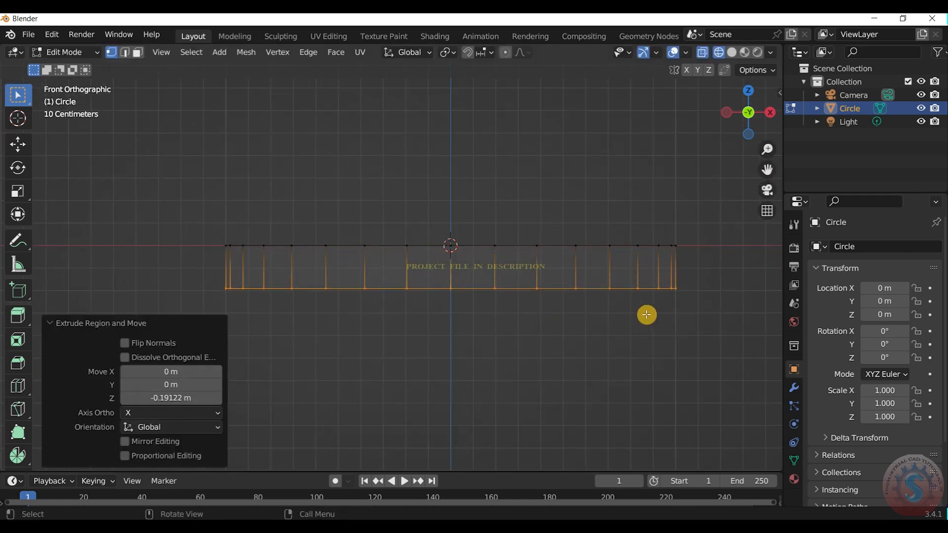
pyautogui.press('s')
pyautogui.click(627, 311)
# - Add one centred loop cut around the wall and scale it slightly outward to round the profile
pyautogui.hotkey('ctrl', 'r')
pyautogui.click(637, 274)
pyautogui.rightClick(636, 274)
pyautogui.press('s')
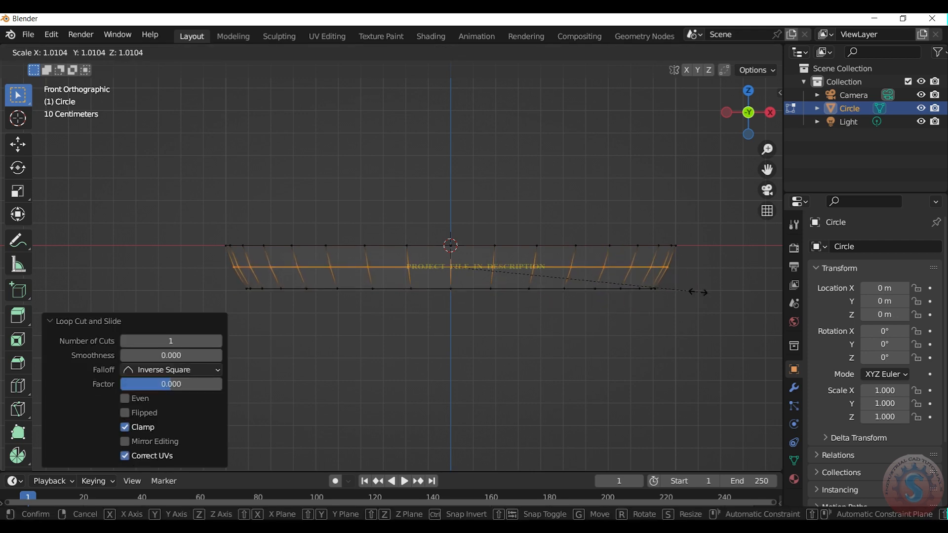
pyautogui.click(702, 295)
pyautogui.click(362, 237)
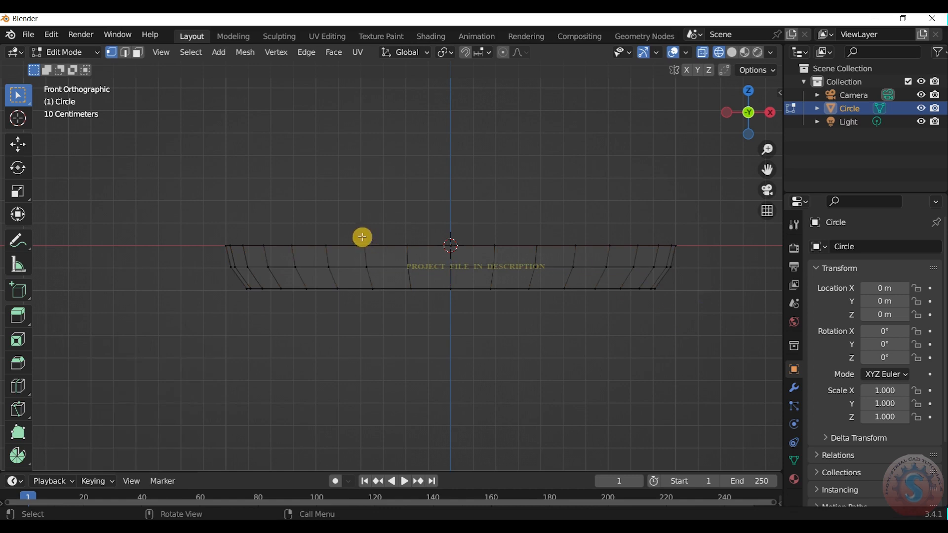
# - Extrude the top ring a short distance up along Z
pyautogui.moveTo(193, 222); pyautogui.dragTo(701, 269)
pyautogui.press('g')
pyautogui.press('z')
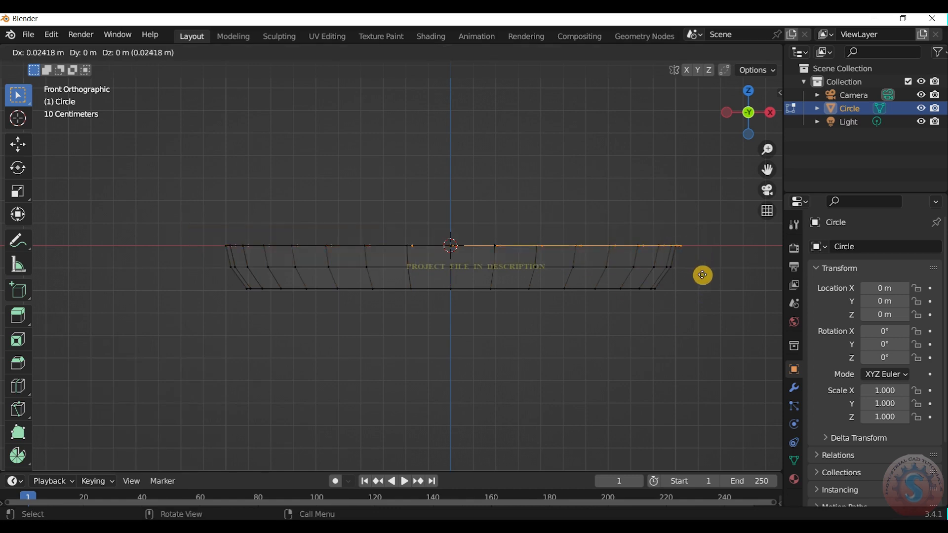
pyautogui.click(696, 255)
pyautogui.click(677, 220)
# - Select the rim edges along the +X side in edge mode and extrude them up about 0.49 m along Z
pyautogui.moveTo(748, 112); pyautogui.dragTo(758, 163)
pyautogui.scroll(1, 671, 148)
pyautogui.click(128, 56)
pyautogui.scroll(-3, 644, 194)
pyautogui.scroll(2, 529, 202)
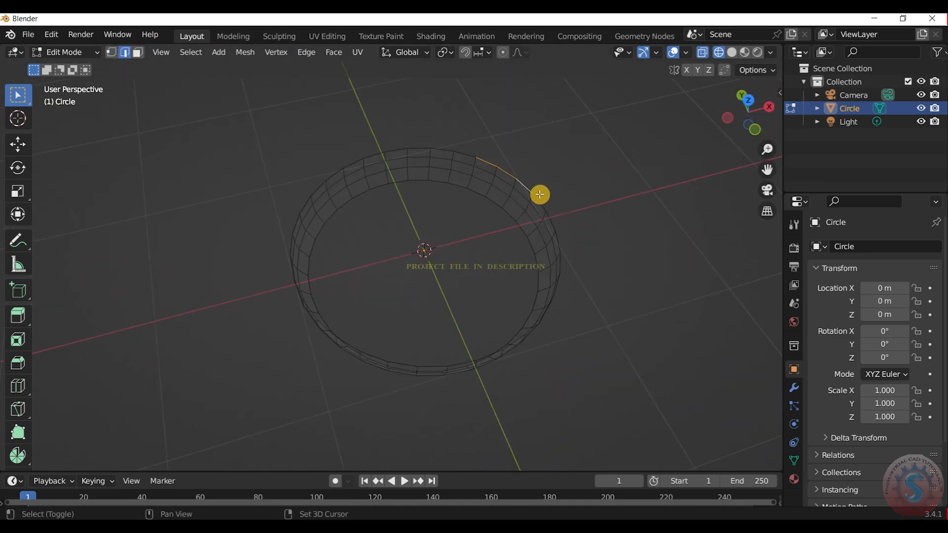
pyautogui.moveTo(750, 113); pyautogui.dragTo(544, 165)
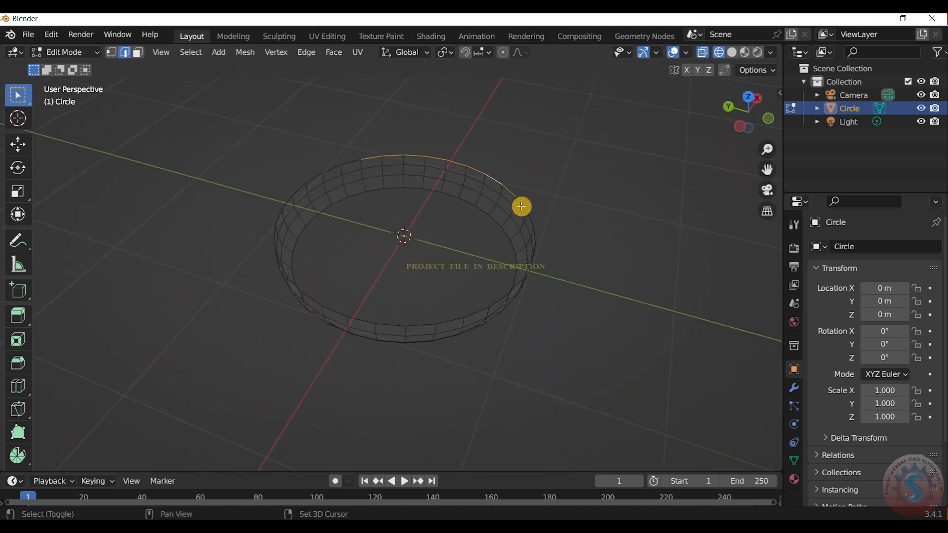
pyautogui.moveTo(751, 116); pyautogui.dragTo(567, 267)
pyautogui.moveTo(750, 114); pyautogui.dragTo(733, 107)
pyautogui.press('KP_1')
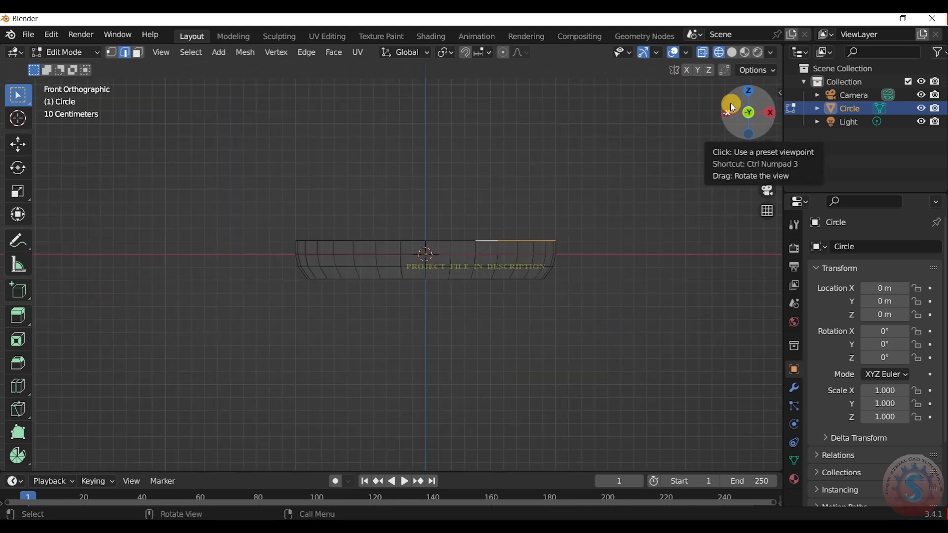
pyautogui.press('e')
pyautogui.press('z')
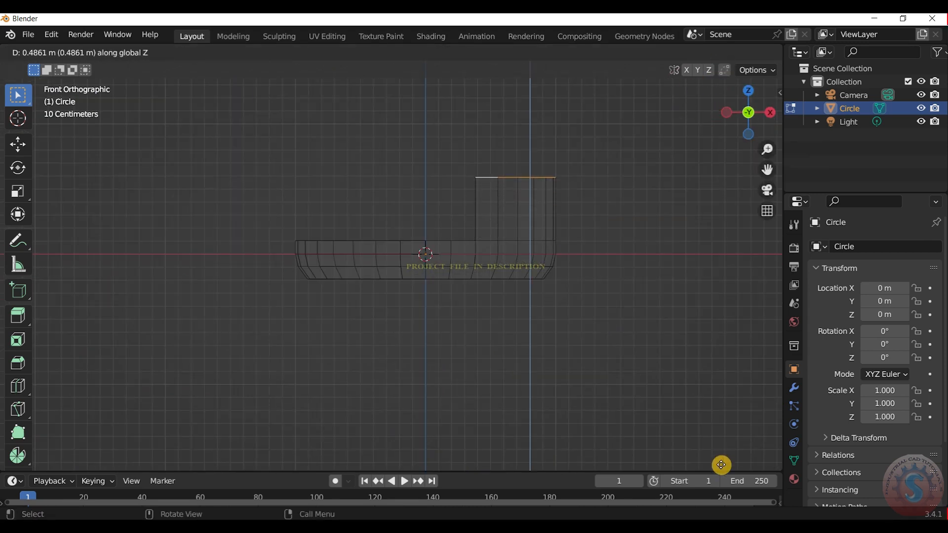
pyautogui.click(722, 465)
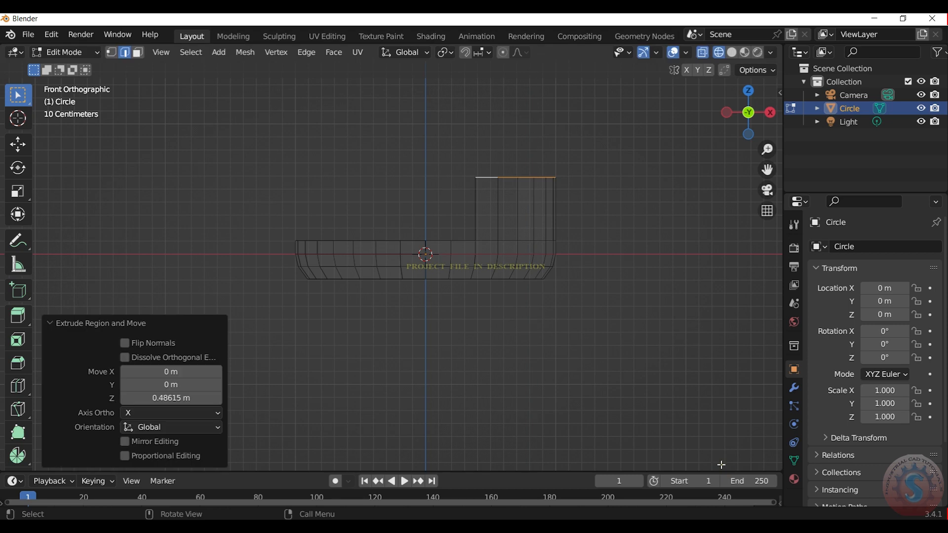
# - Add three evenly spaced horizontal loop cuts across the raised wall
pyautogui.click(610, 158)
pyautogui.hotkey('ctrl', 'r')
pyautogui.scroll(2, 519, 210)
pyautogui.doubleClick(518, 210)
pyautogui.click(622, 160)
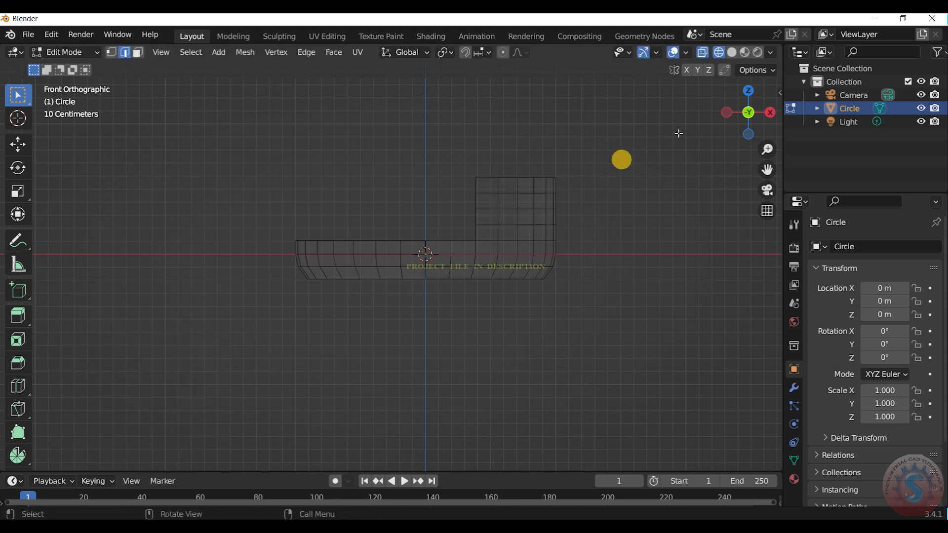
# - Move the side-edge vertices of the raised wall's two lower cuts slightly inward along X
pyautogui.moveTo(767, 170); pyautogui.dragTo(713, 210)
pyautogui.scroll(1, 603, 128)
pyautogui.scroll(2, 432, 255)
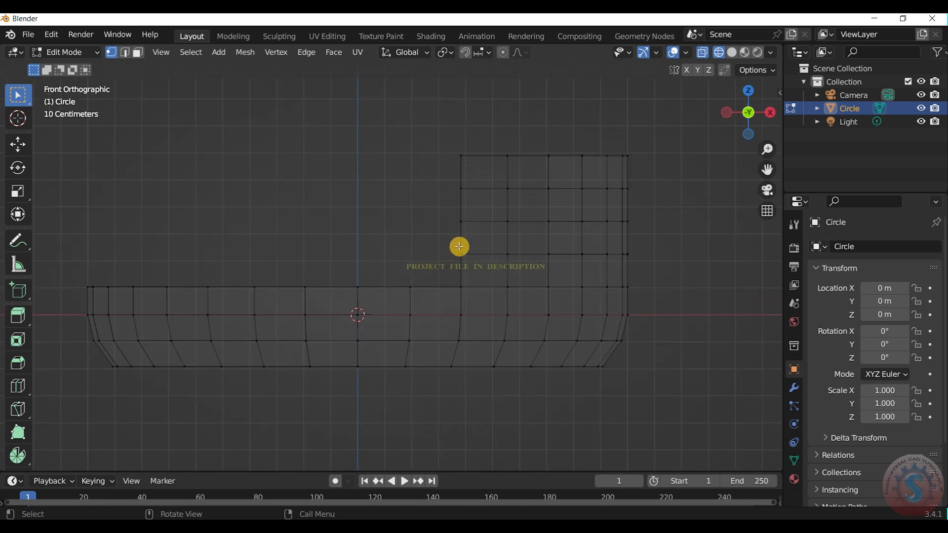
pyautogui.press('g')
pyautogui.press('x')
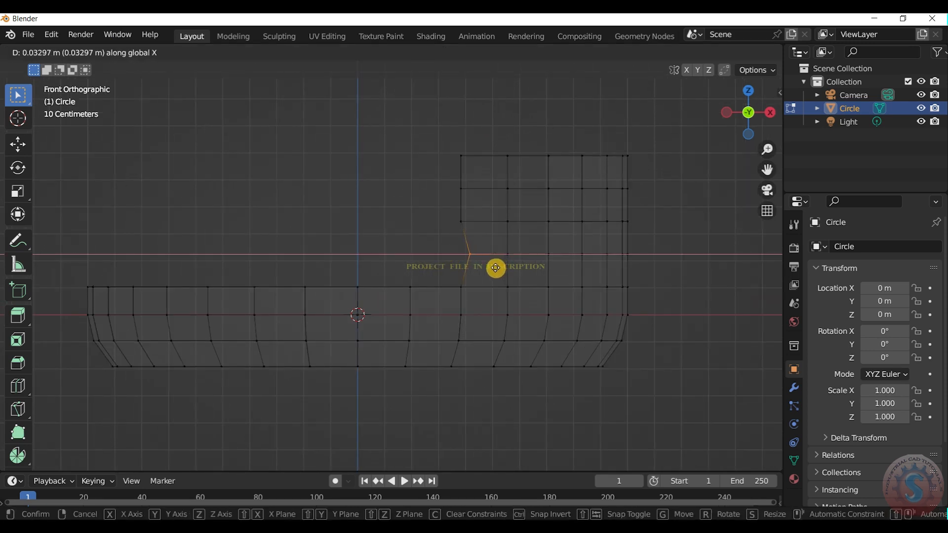
pyautogui.click(496, 267)
pyautogui.click(475, 228)
pyautogui.press('g')
pyautogui.press('x')
pyautogui.click(496, 233)
# - Move the side-edge vertices at the raised wall's upper cut and top corner slightly inward along X
pyautogui.moveTo(451, 182); pyautogui.dragTo(488, 213)
pyautogui.press('g')
pyautogui.press('x')
pyautogui.click(503, 214)
pyautogui.moveTo(454, 151); pyautogui.dragTo(462, 155)
pyautogui.press('g')
pyautogui.press('x')
pyautogui.click(486, 180)
pyautogui.moveTo(487, 179); pyautogui.dragTo(494, 181)
# - Raise the raised wall's second, third and fourth top-edge vertices, the third by about 0.029 m and the fourth by about 0.016 m
pyautogui.scroll(-2, 527, 222)
pyautogui.scroll(1, 531, 213)
pyautogui.scroll(1, 551, 178)
pyautogui.press('g')
pyautogui.click(525, 174)
pyautogui.click(551, 165)
pyautogui.press('g')
pyautogui.press('z')
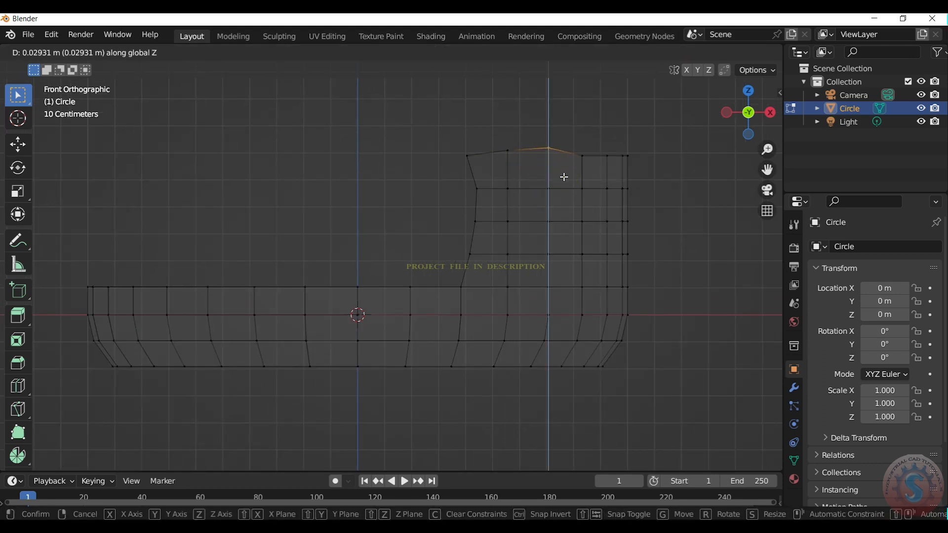
pyautogui.click(564, 177)
pyautogui.click(586, 177)
pyautogui.press('g')
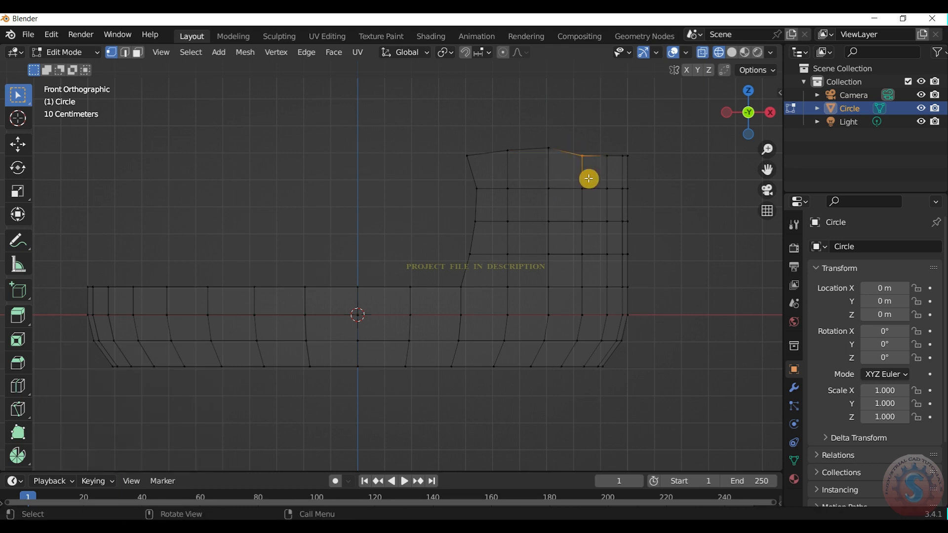
pyautogui.press('z')
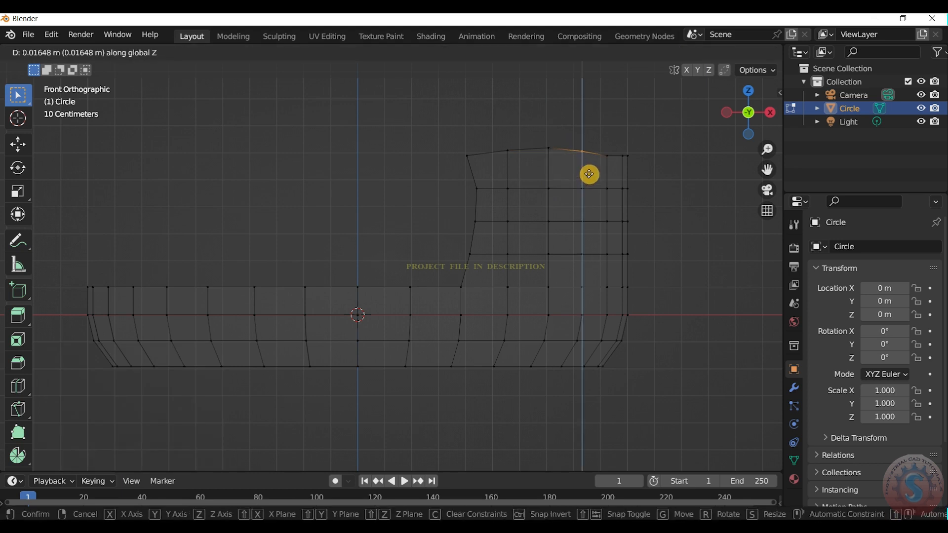
pyautogui.click(589, 173)
# - Raise the fifth top-edge vertex about 0.009 m along Z and lower the last two to round the wall's outer end
pyautogui.moveTo(768, 169); pyautogui.dragTo(520, 146)
pyautogui.scroll(1, 520, 147)
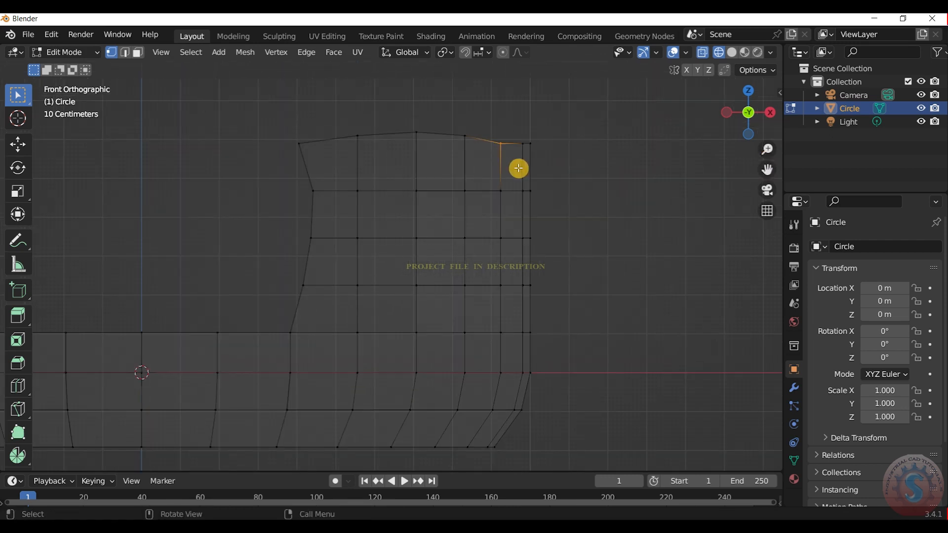
pyautogui.press('g')
pyautogui.press('z')
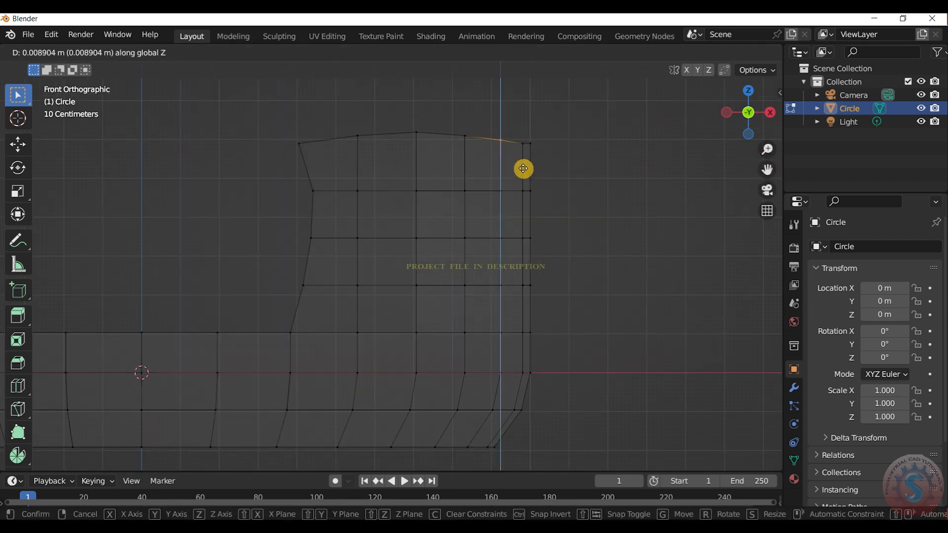
pyautogui.click(523, 168)
pyautogui.click(521, 144)
pyautogui.press('g')
pyautogui.press('z')
pyautogui.click(535, 181)
pyautogui.click(531, 141)
pyautogui.press('g')
pyautogui.press('z')
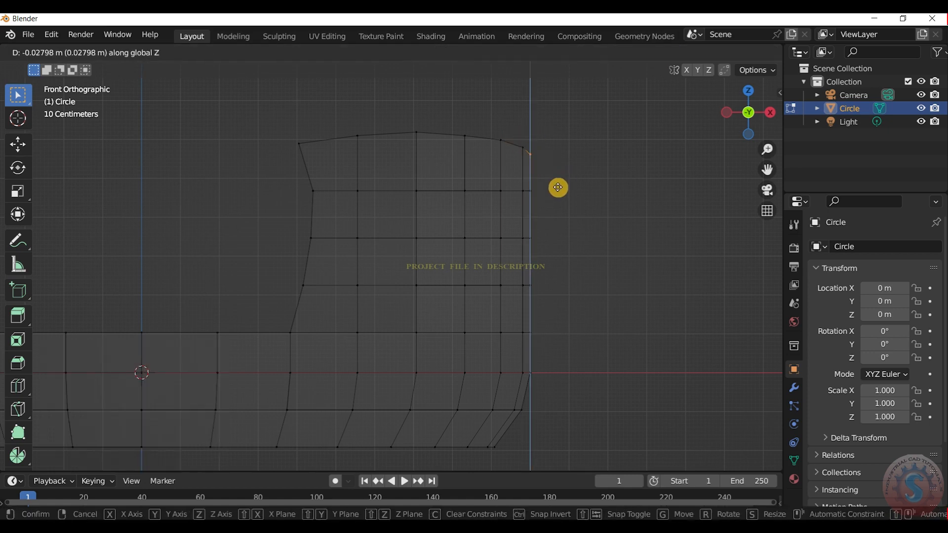
pyautogui.click(559, 192)
# - Move the wall's inner top corner vertex about 0.037 m along X and about 0.036 m down along Z
pyautogui.click(706, 151)
pyautogui.scroll(-2, 706, 152)
pyautogui.scroll(1, 573, 156)
pyautogui.scroll(1, 287, 143)
pyautogui.click(297, 138)
pyautogui.press('g')
pyautogui.press('z')
pyautogui.click(350, 176)
pyautogui.press('g')
pyautogui.press('x')
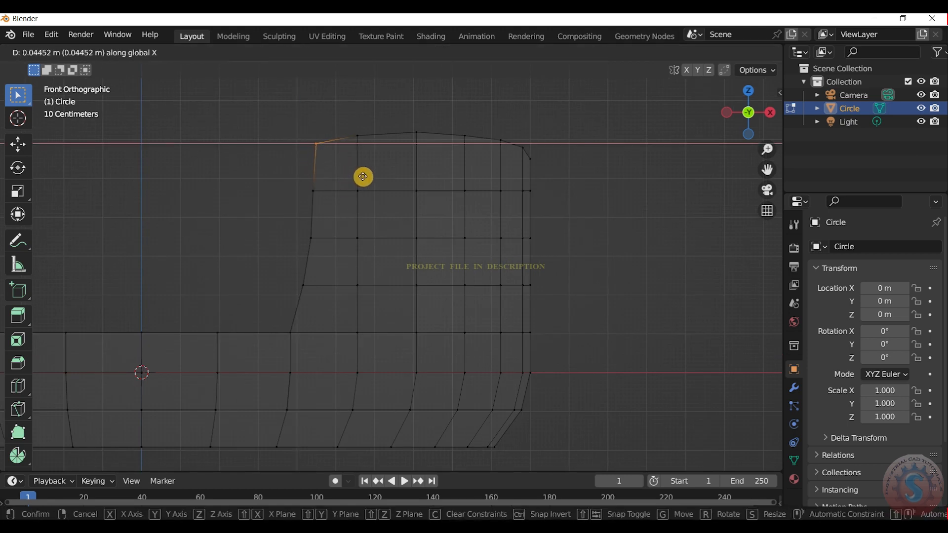
pyautogui.click(361, 172)
pyautogui.press('g')
pyautogui.press('z')
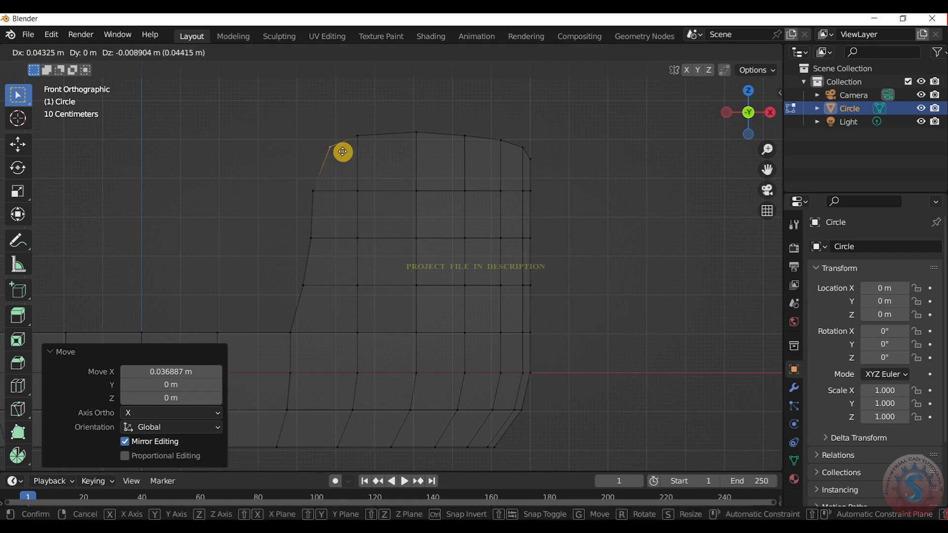
pyautogui.click(332, 164)
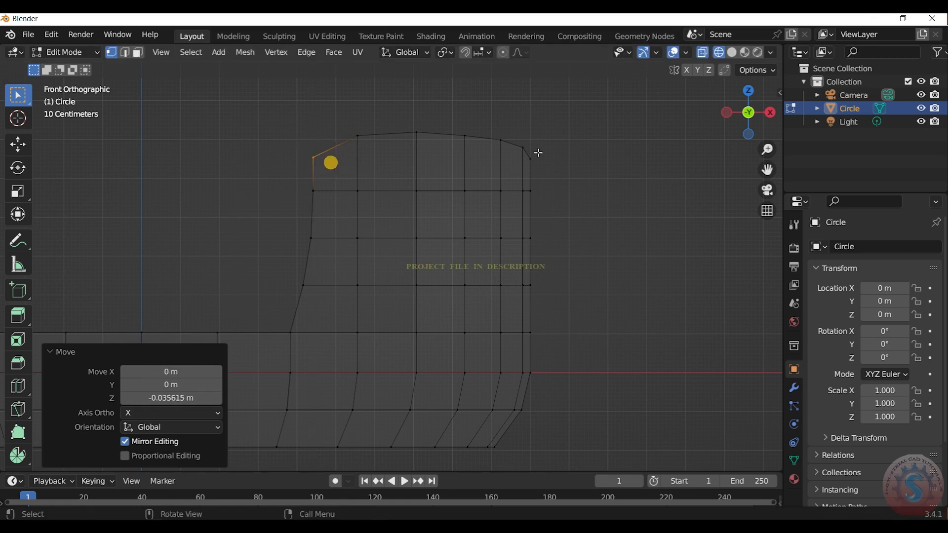
# - Raise the middle top-edge vertex slightly along Z from the right view to smooth the dip in the wall
pyautogui.hotkey('alt', 'a')
pyautogui.scroll(-3, 719, 122)
pyautogui.press('KP_3')
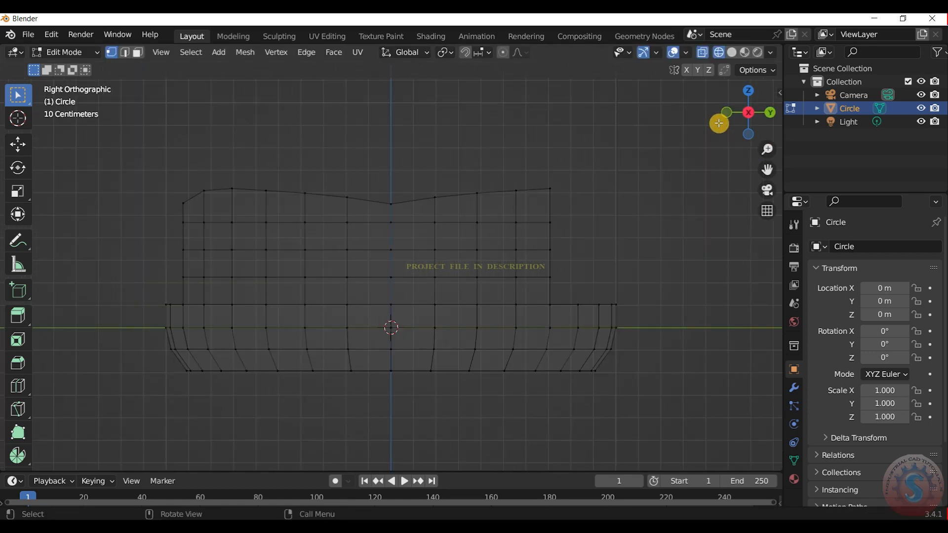
pyautogui.click(392, 203)
pyautogui.press('g')
pyautogui.press('z')
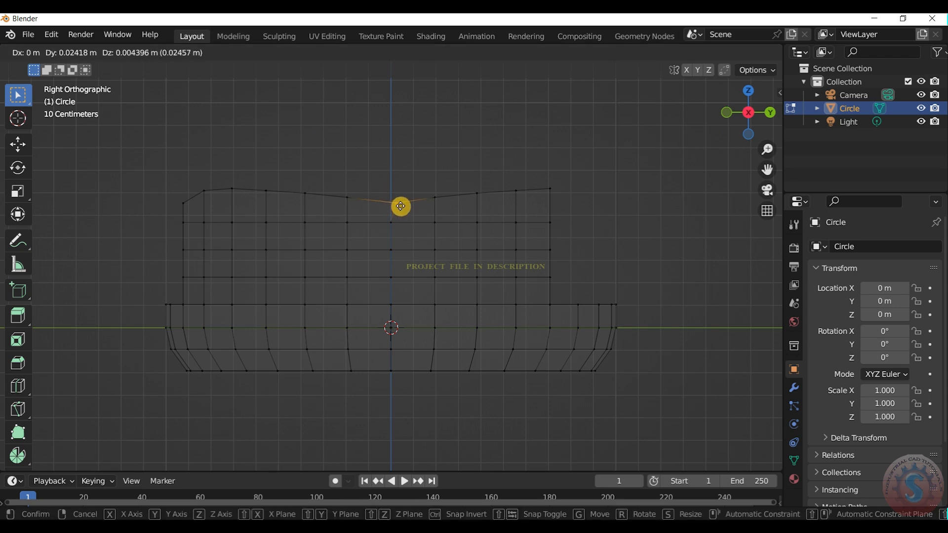
pyautogui.click(401, 201)
pyautogui.hotkey('alt', 'a')
pyautogui.scroll(1, 456, 156)
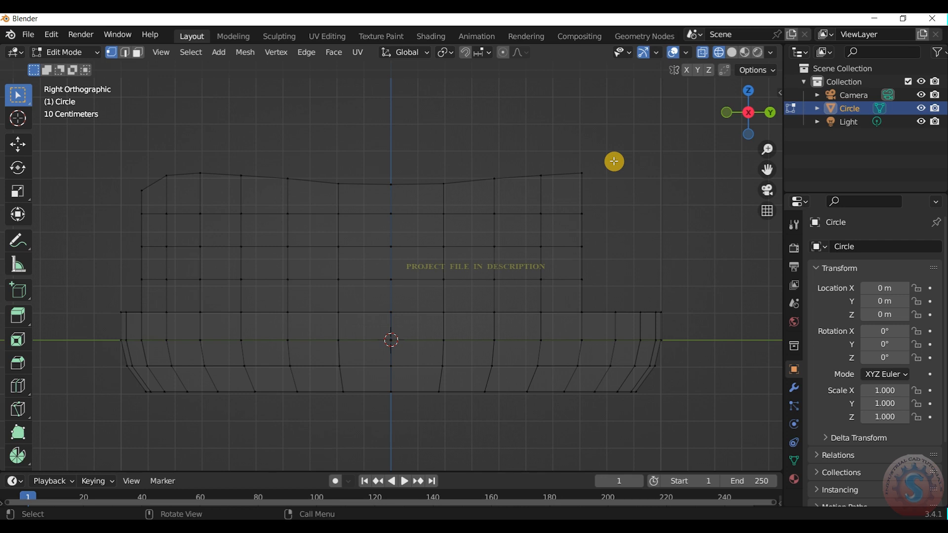
pyautogui.scroll(-2, 606, 204)
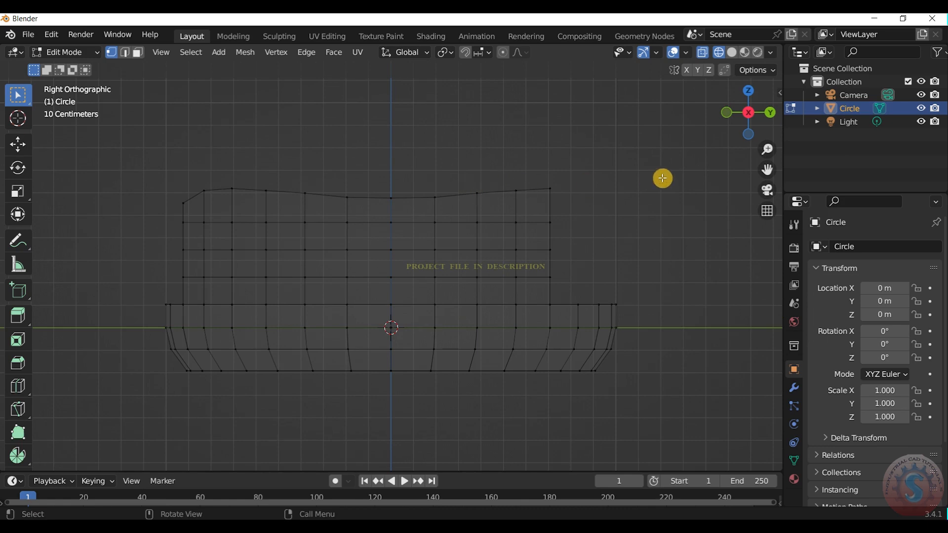
pyautogui.moveTo(748, 113); pyautogui.dragTo(729, 129)
pyautogui.press('KP_0')
pyautogui.press('KP_3')
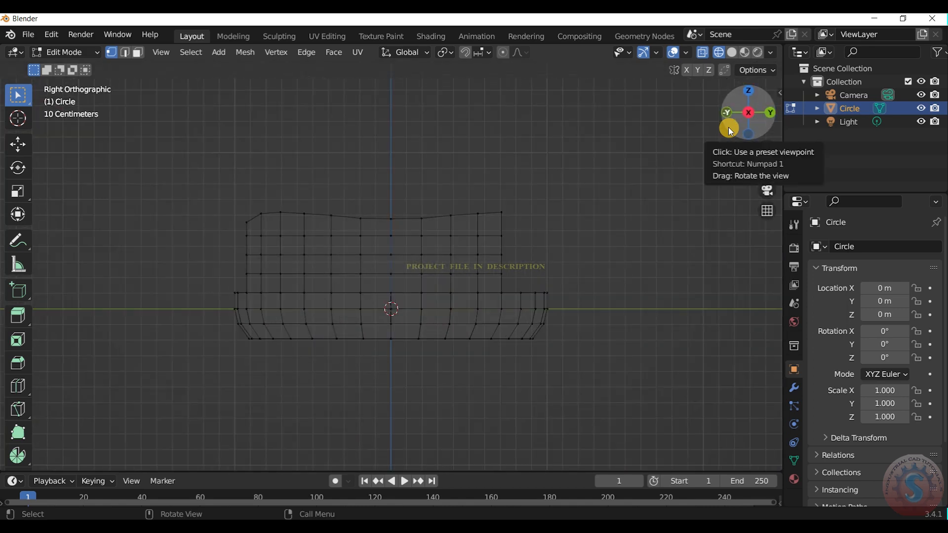
# - In the top view, move the first stray vertex at the raised wall's end about -0.010 m along X and 0.014 m along Y
pyautogui.scroll(1, 676, 175)
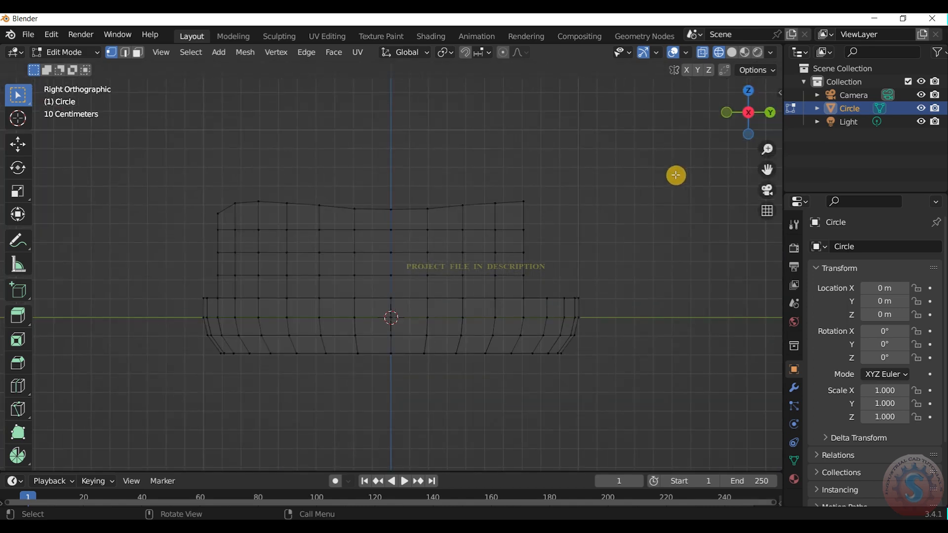
pyautogui.scroll(-2, 676, 175)
pyautogui.moveTo(735, 113); pyautogui.dragTo(691, 147)
pyautogui.press('KP_7')
pyautogui.scroll(3, 321, 336)
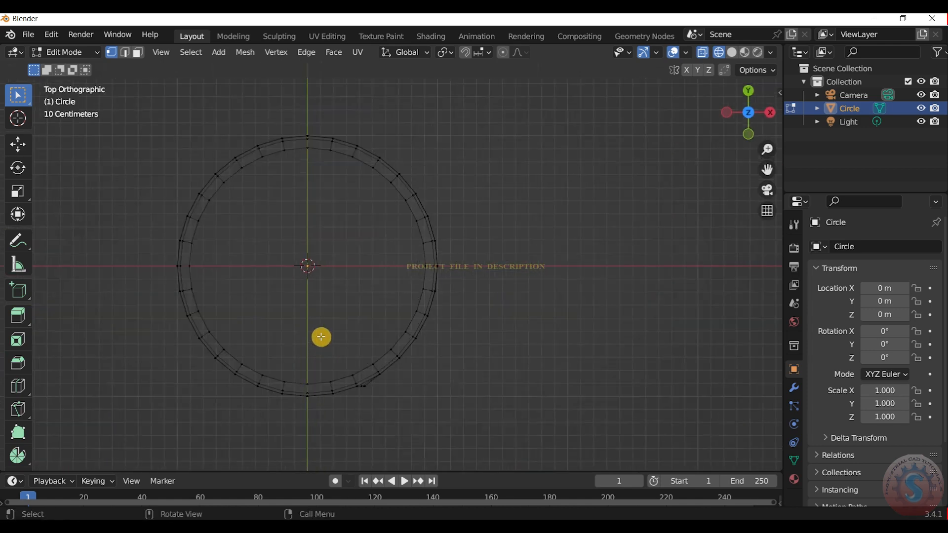
pyautogui.moveTo(768, 170); pyautogui.dragTo(745, 10)
pyautogui.scroll(6, 410, 341)
pyautogui.scroll(5, 392, 260)
pyautogui.click(436, 328)
pyautogui.press('g')
pyautogui.click(445, 362)
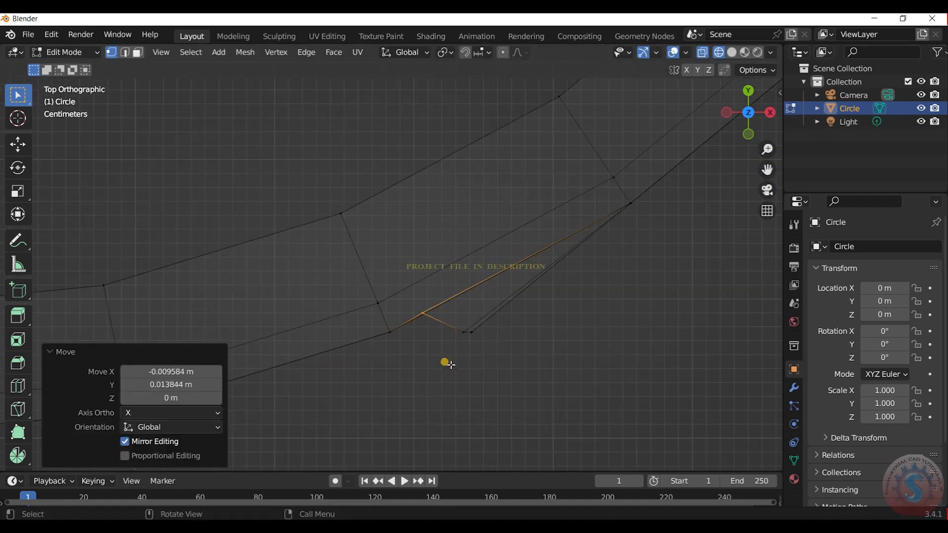
# - Move the other two stray wall-end vertices onto the shell's outline, by about -0.020, 0.016 m and -0.018, 0.021 m in X and Y
pyautogui.press('g')
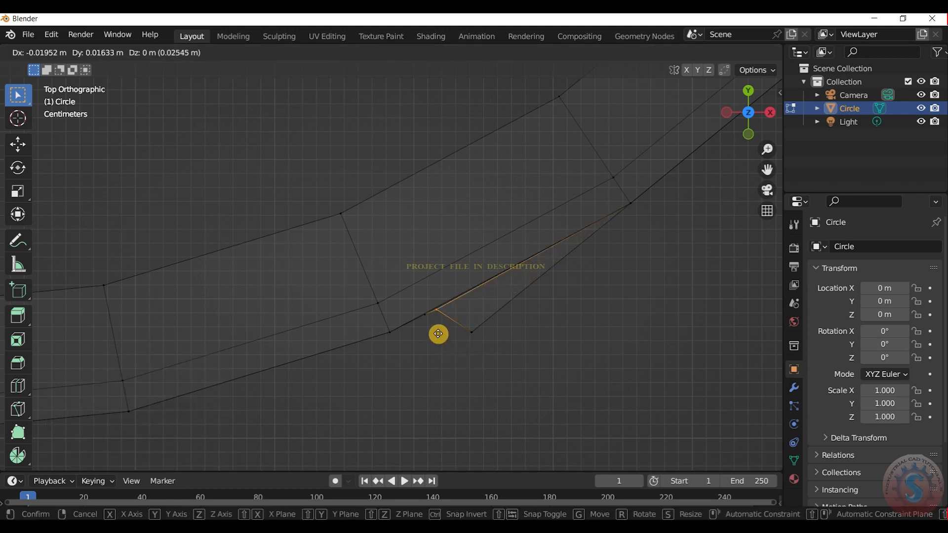
pyautogui.click(441, 333)
pyautogui.click(468, 331)
pyautogui.press('g')
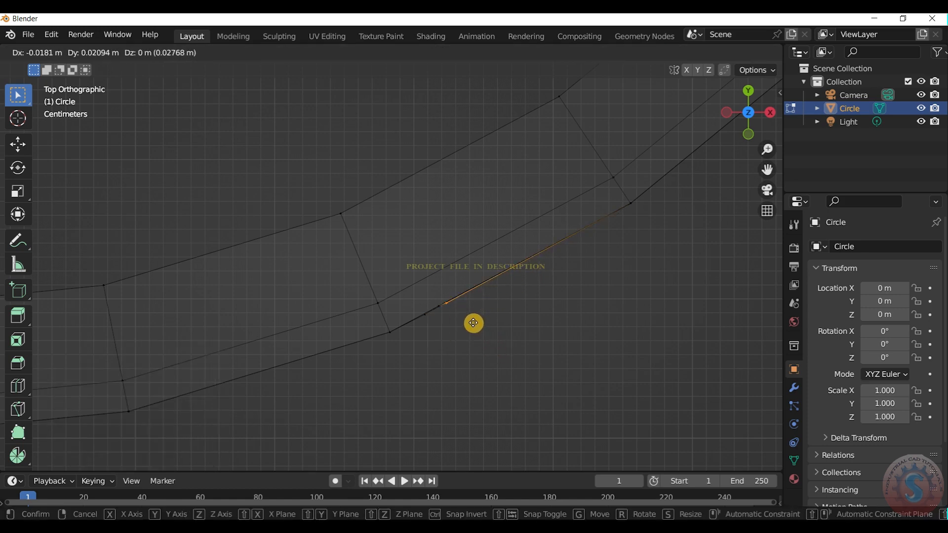
pyautogui.click(474, 323)
pyautogui.click(506, 332)
# - Examine the shell in solid shading from the top, front, camera and right views
pyautogui.scroll(-4, 523, 326)
pyautogui.moveTo(742, 113)
pyautogui.mouseDown()
pyautogui.moveTo(763, 40)
pyautogui.moveTo(734, 114)
pyautogui.moveTo(720, 114)
pyautogui.moveTo(744, 123)
pyautogui.moveTo(728, 126)
pyautogui.moveTo(761, 114)
pyautogui.moveTo(739, 114)
pyautogui.moveTo(711, 137)
pyautogui.mouseUp()
pyautogui.press('z')
pyautogui.click(573, 256)
pyautogui.press('KP_7')
pyautogui.press('KP_1')
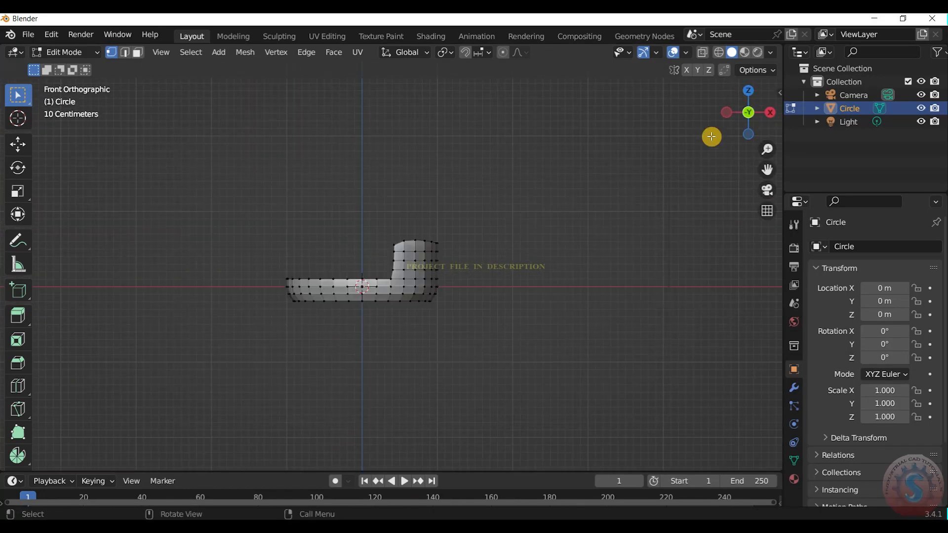
pyautogui.press('KP_0')
pyautogui.press('KP_7')
pyautogui.press('KP_3')
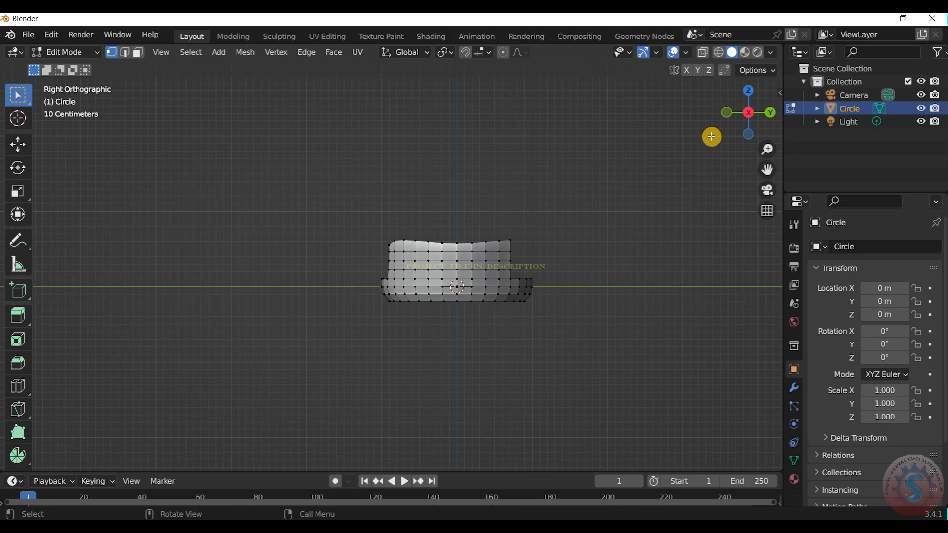
# - Try to delete the vertices of the shell's positive Y half in solid shading from the right view
pyautogui.scroll(1, 661, 364)
pyautogui.moveTo(661, 364); pyautogui.dragTo(477, 175)
pyautogui.click(641, 365)
pyautogui.moveTo(655, 376); pyautogui.dragTo(483, 196)
pyautogui.press('x')
pyautogui.click(490, 222)
pyautogui.hotkey('ctrl', 'z')
# - Delete all vertices of the shell's positive Y half in wireframe display, keeping the centre column
pyautogui.press('z')
pyautogui.click(376, 219)
pyautogui.moveTo(652, 345); pyautogui.dragTo(485, 187)
pyautogui.press('x')
pyautogui.click(492, 230)
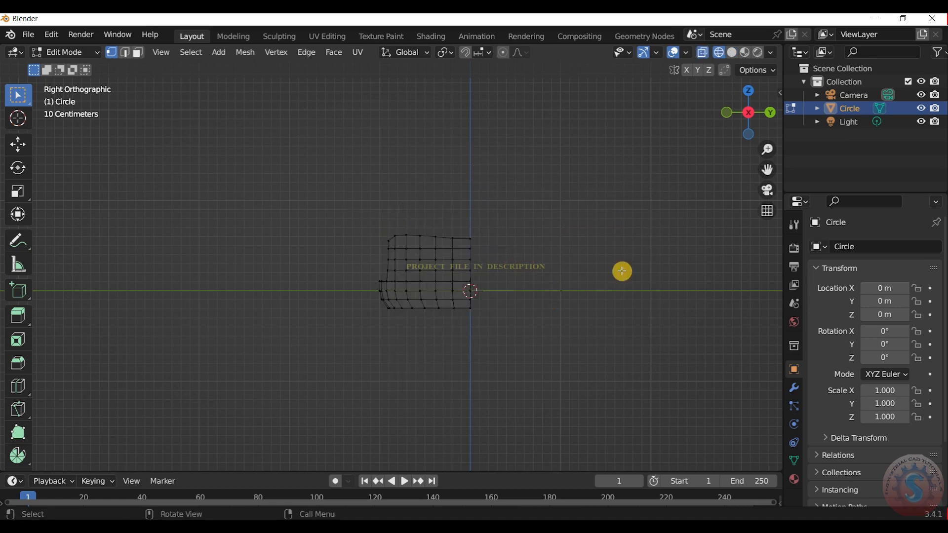
# - Return to solid shading and add a Mirror modifier to the half shell with only the Y axis enabled
pyautogui.press('z')
pyautogui.click(834, 374)
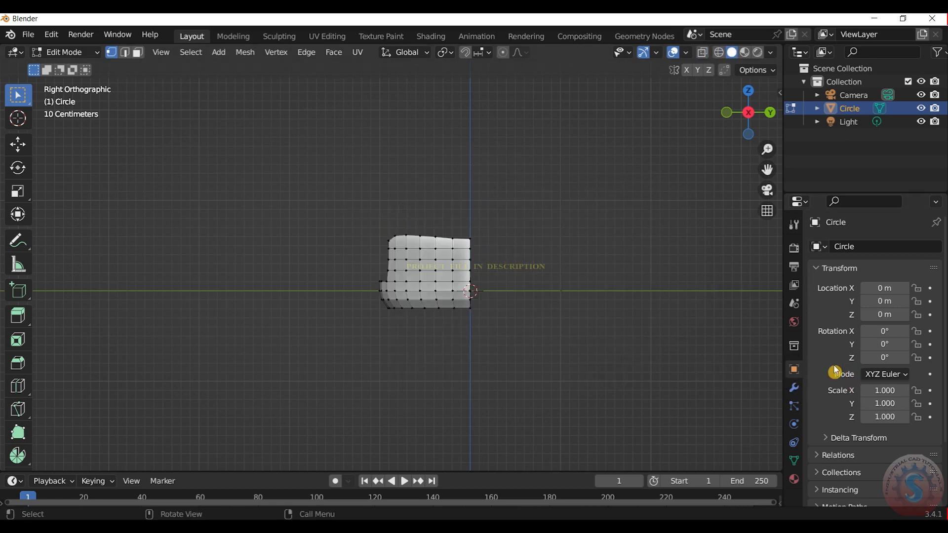
pyautogui.click(801, 391)
pyautogui.click(862, 248)
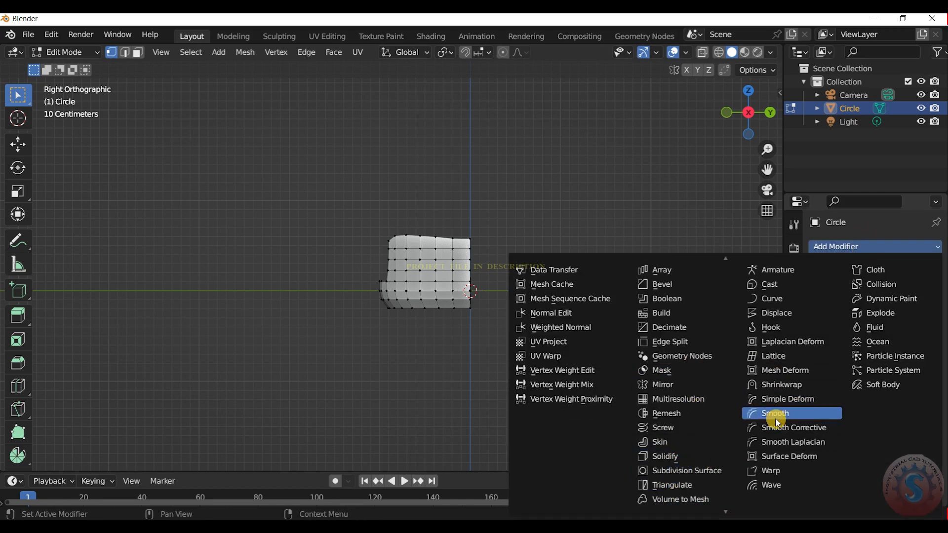
pyautogui.click(670, 389)
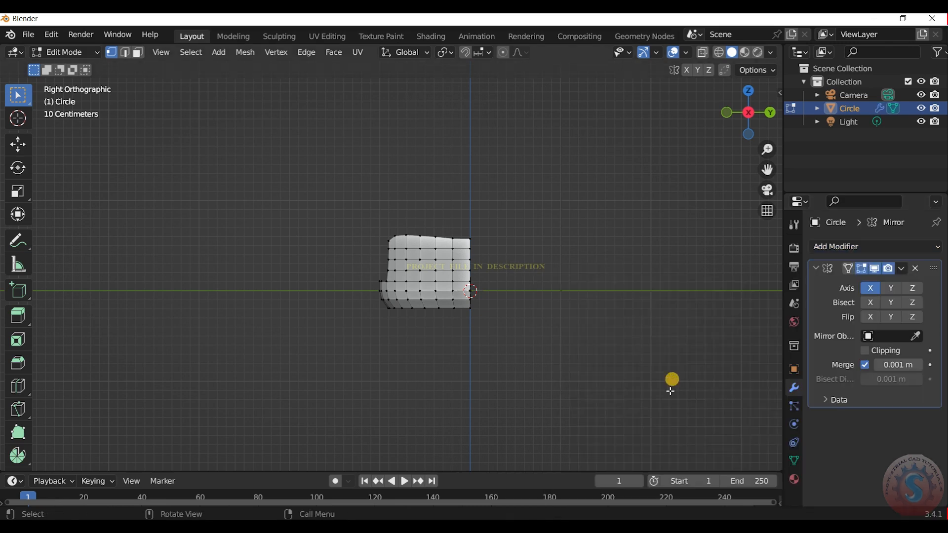
pyautogui.click(891, 294)
pyautogui.click(873, 287)
pyautogui.moveTo(735, 106); pyautogui.dragTo(743, 130)
# - Switch to Object Mode and shade the mirrored shell smooth
pyautogui.click(65, 52)
pyautogui.click(52, 69)
pyautogui.moveTo(425, 158); pyautogui.dragTo(381, 249, button='middle')
pyautogui.rightClick(380, 249)
pyautogui.click(373, 254)
# - Enable Auto Smooth at 30° in the shell's normals settings
pyautogui.click(795, 477)
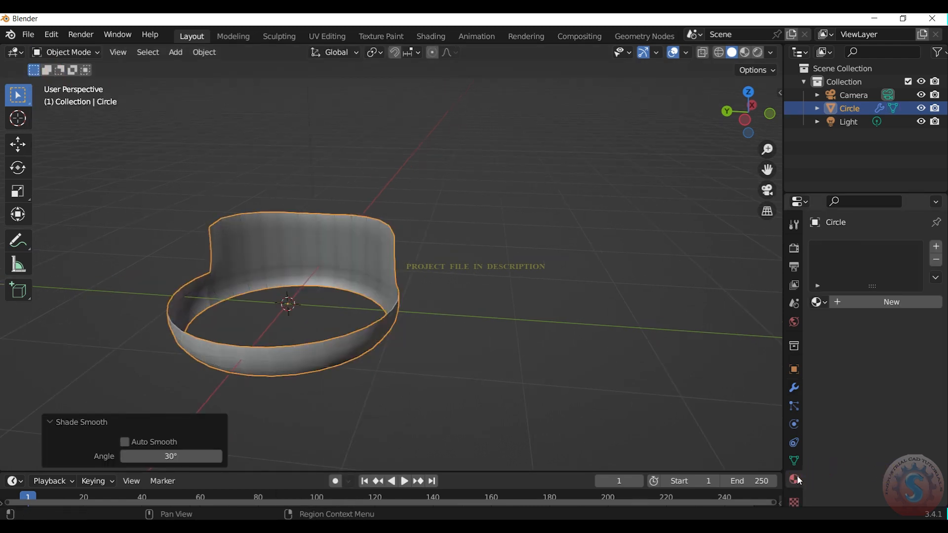
pyautogui.click(794, 460)
pyautogui.click(866, 436)
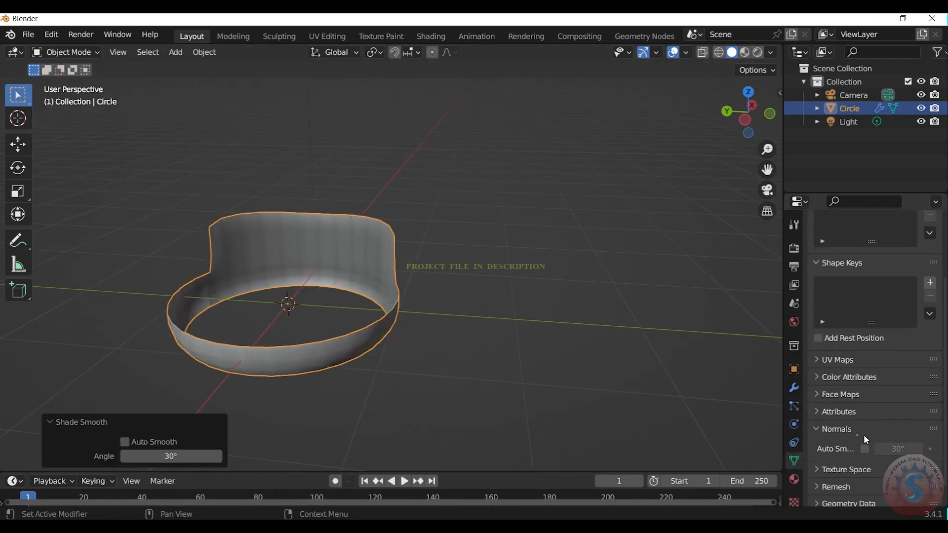
pyautogui.click(658, 349)
pyautogui.click(398, 258)
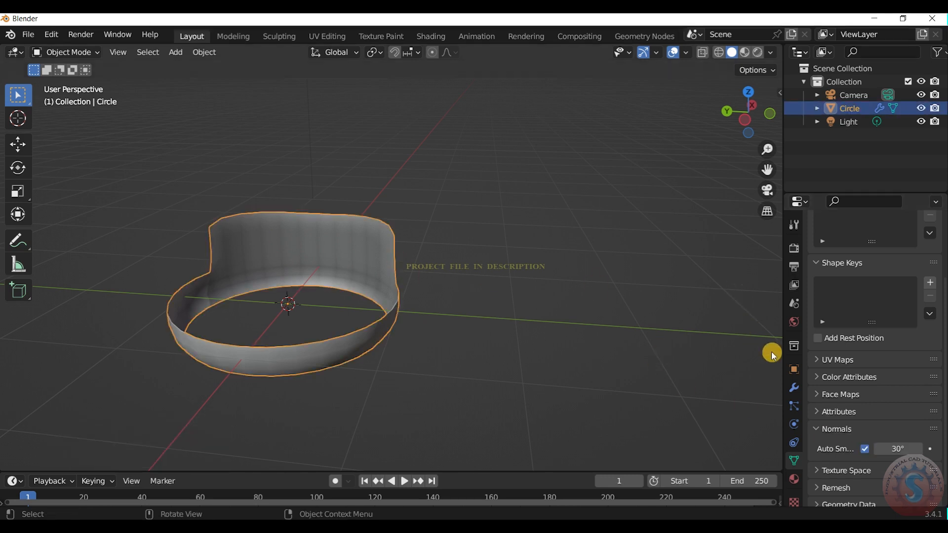
# - Add a Subdivision Surface modifier to the shell with viewport and render levels both set to 3
pyautogui.click(794, 388)
pyautogui.click(838, 247)
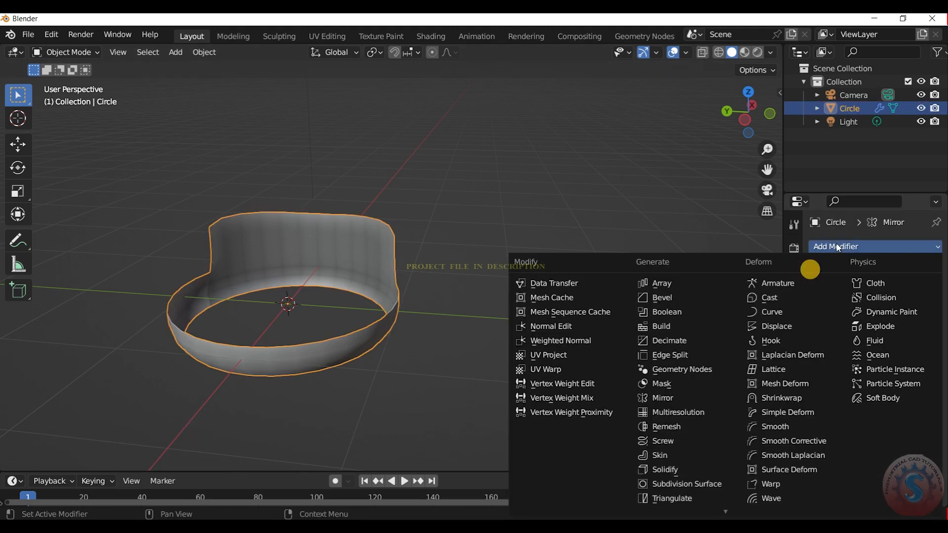
pyautogui.click(718, 483)
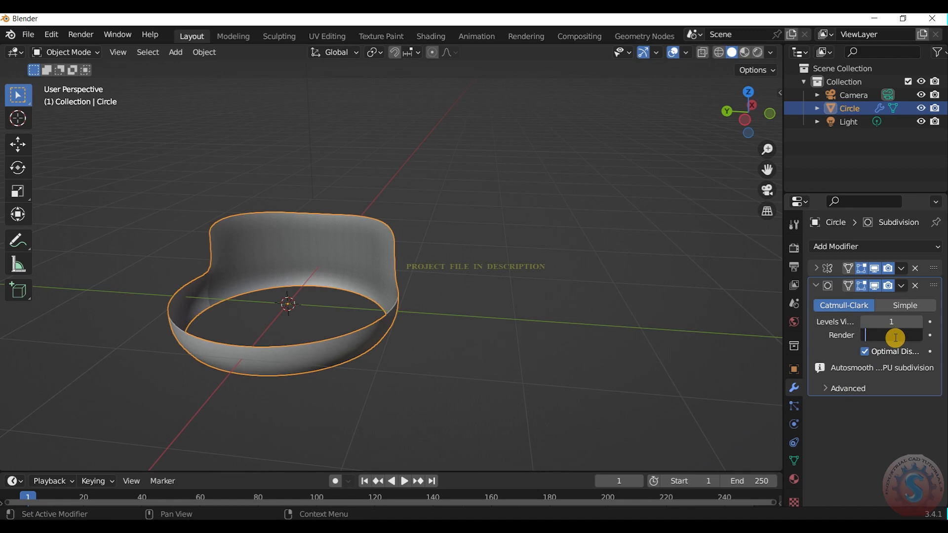
pyautogui.click(660, 271)
pyautogui.click(643, 251)
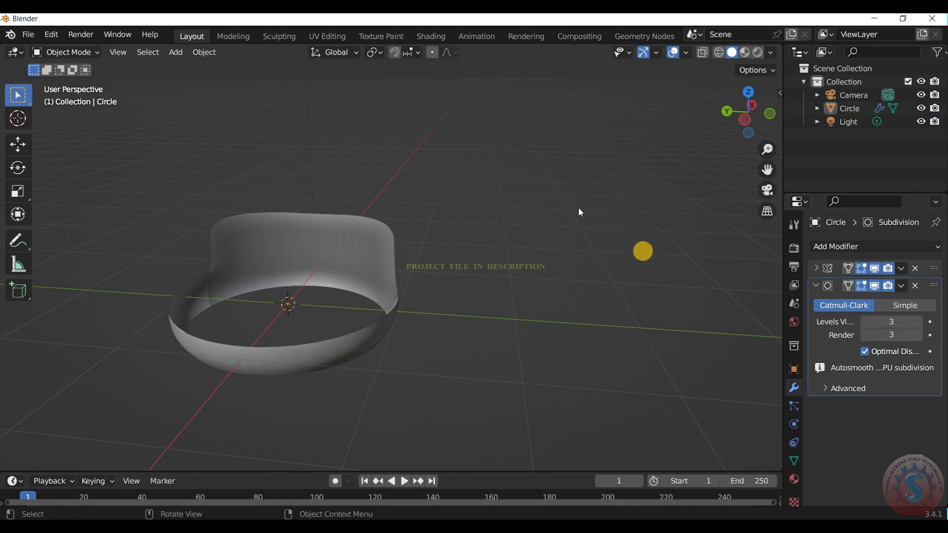
# - Examine the subdivided shell from several angles in Edit Mode and Object Mode, including the camera and front views
pyautogui.scroll(2, 579, 209)
pyautogui.moveTo(747, 122); pyautogui.dragTo(825, 159)
pyautogui.scroll(-4, 747, 122)
pyautogui.moveTo(747, 122)
pyautogui.mouseDown()
pyautogui.moveTo(563, 130)
pyautogui.moveTo(568, 172)
pyautogui.moveTo(712, 106)
pyautogui.moveTo(733, 129)
pyautogui.mouseUp()
pyautogui.scroll(3, 746, 121)
pyautogui.click(78, 57)
pyautogui.click(77, 84)
pyautogui.moveTo(746, 111)
pyautogui.mouseDown()
pyautogui.moveTo(736, 117)
pyautogui.moveTo(752, 111)
pyautogui.mouseUp()
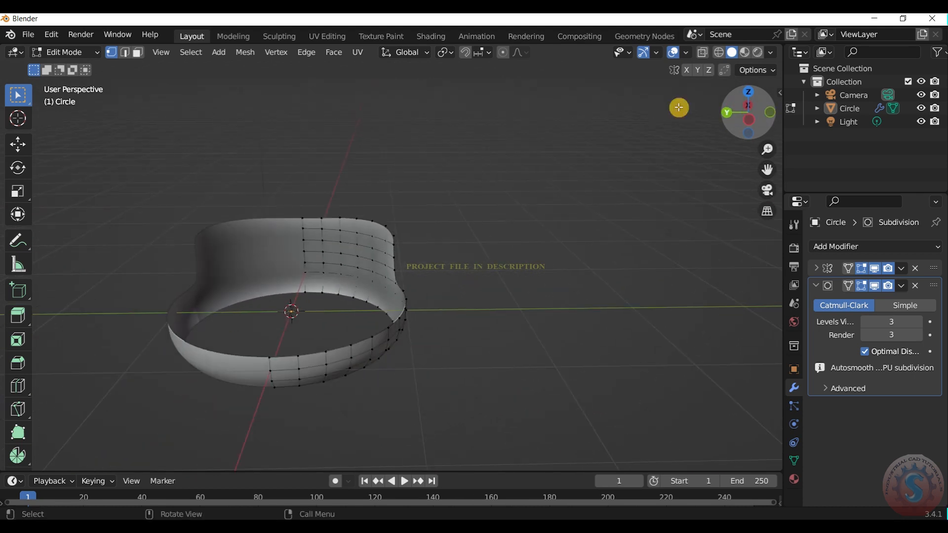
pyautogui.click(63, 52)
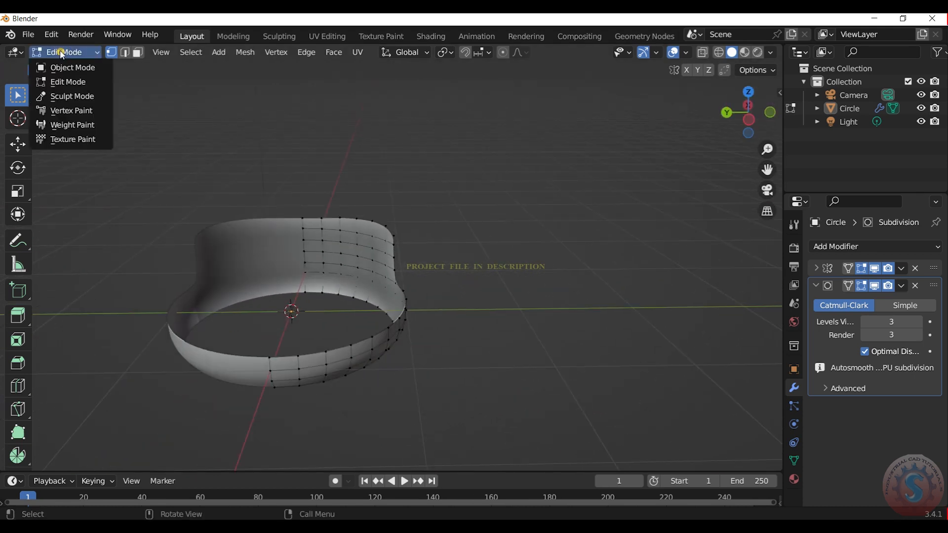
pyautogui.click(68, 68)
pyautogui.click(398, 236)
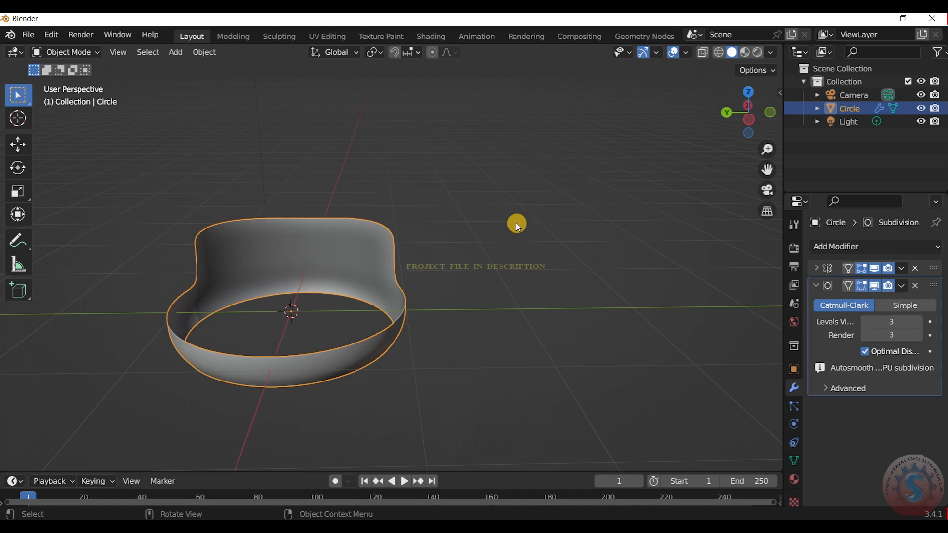
pyautogui.press('KP_7')
pyautogui.press('KP_0')
pyautogui.press('KP_0')
pyautogui.press('KP_0')
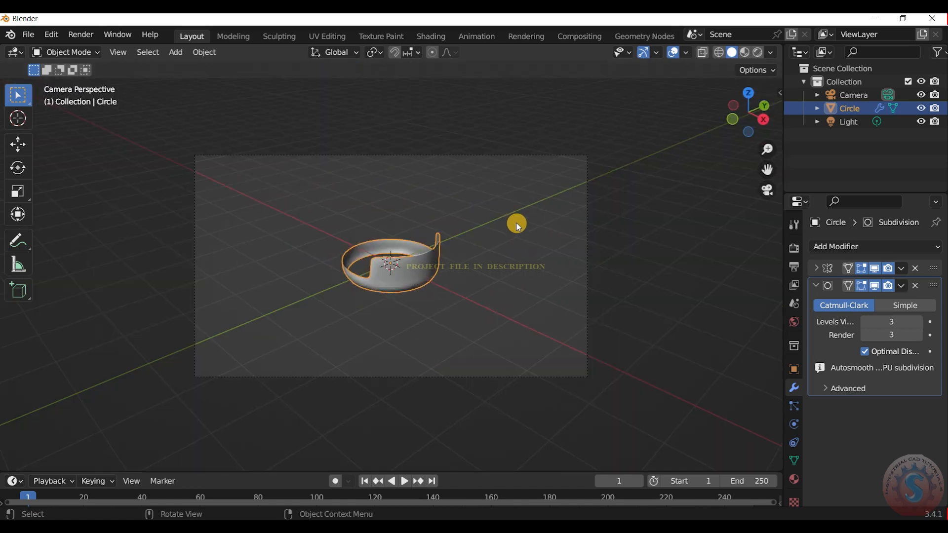
pyautogui.press('KP_1')
pyautogui.moveTo(748, 109); pyautogui.dragTo(749, 112)
pyautogui.click(699, 134)
# - Switch the Mirror modifier's viewport display off and back on to compare the half shell with the mirrored one
pyautogui.click(423, 235)
pyautogui.click(876, 286)
pyautogui.click(875, 270)
pyautogui.moveTo(729, 87); pyautogui.dragTo(749, 106)
pyautogui.click(877, 268)
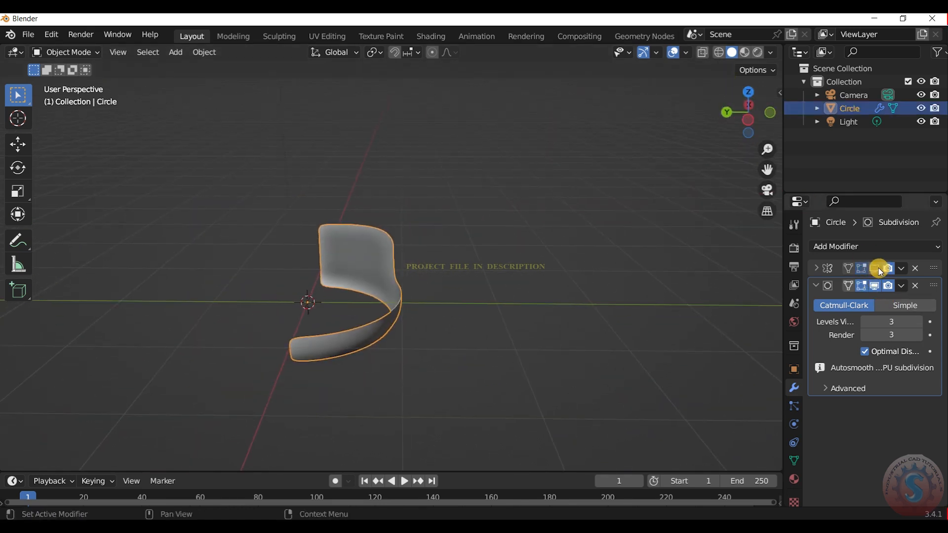
pyautogui.click(584, 241)
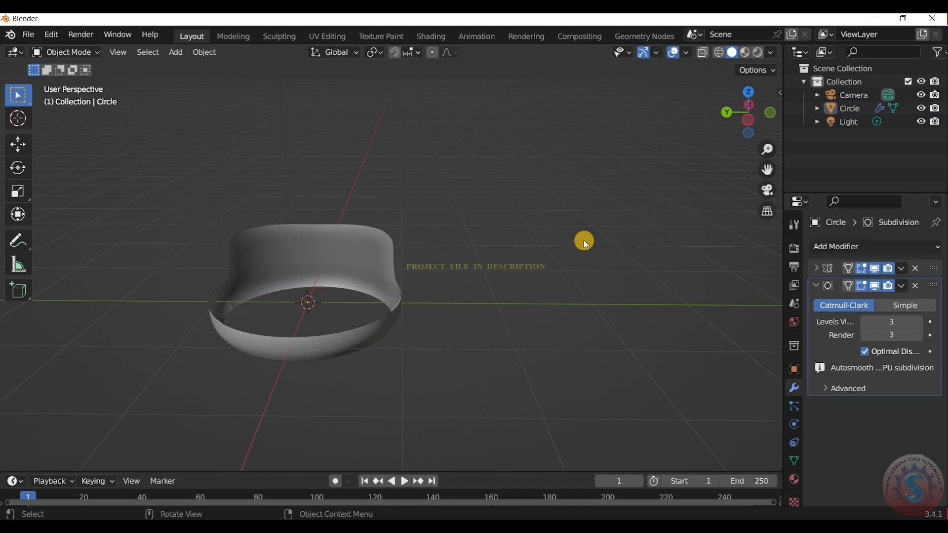
# - Apply the shell's Mirror modifier, keeping the Subdivision modifier live
pyautogui.press('KP_7')
pyautogui.press('KP_1')
pyautogui.press('KP_0')
pyautogui.press('KP_1')
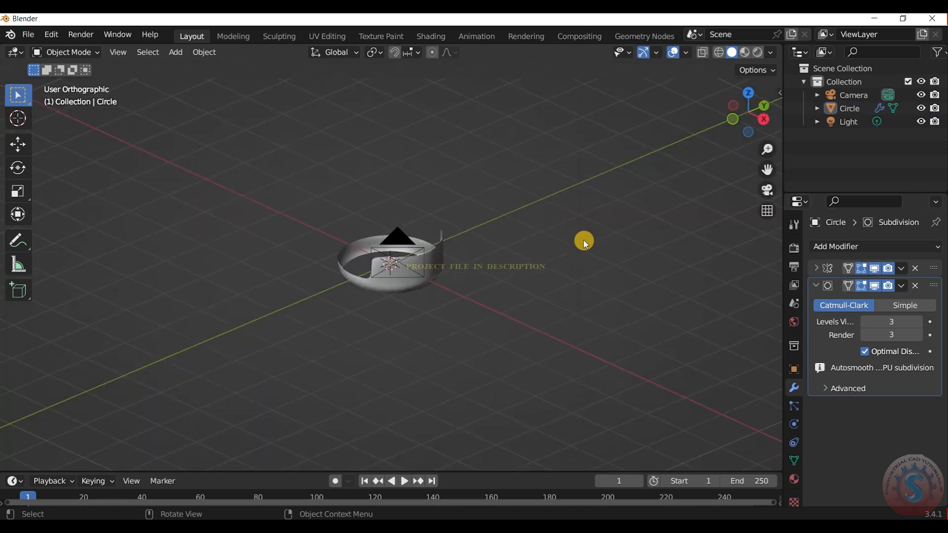
pyautogui.click(903, 271)
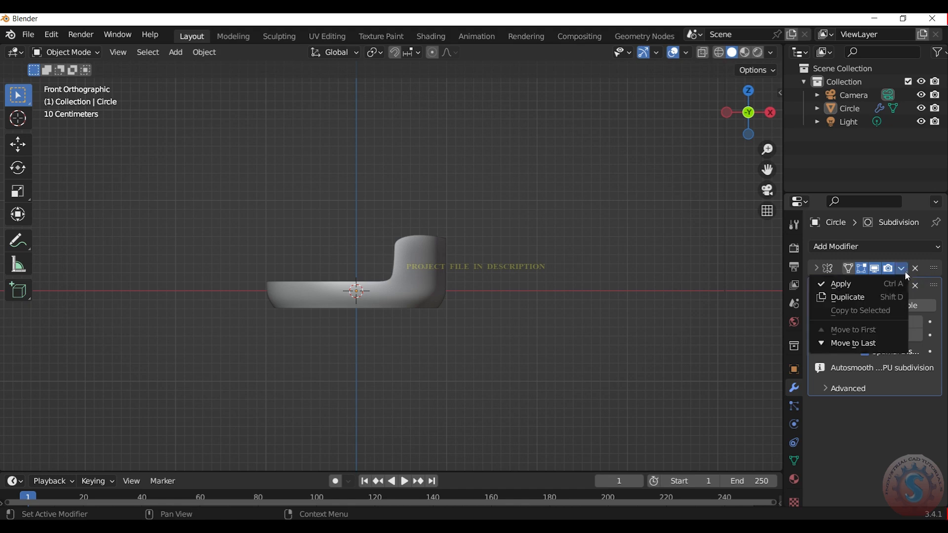
pyautogui.click(900, 286)
# - In Edit Mode with wireframe display, delete the vertices of the shell's negative X half from the top view
pyautogui.moveTo(642, 220); pyautogui.dragTo(643, 214, button='middle')
pyautogui.press('KP_7')
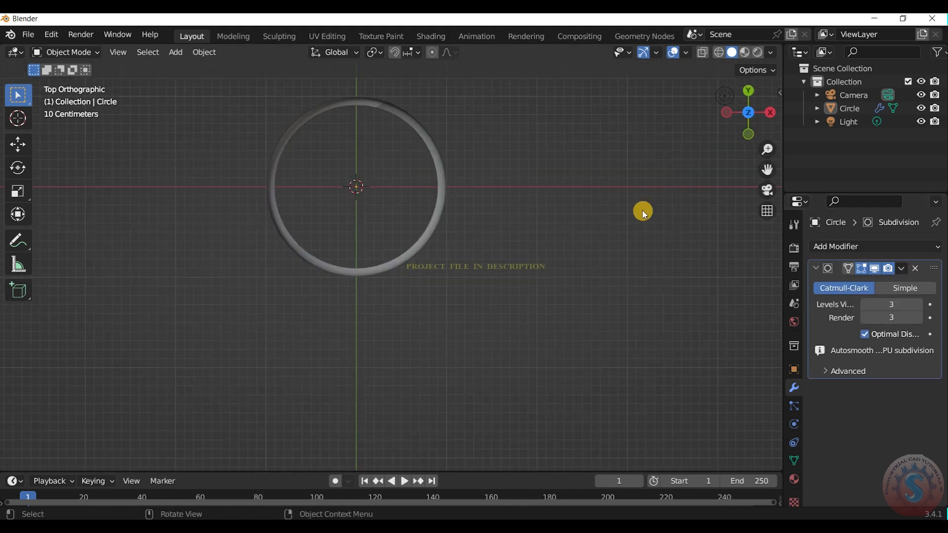
pyautogui.press('z')
pyautogui.click(394, 229)
pyautogui.press('KP_Decimal')
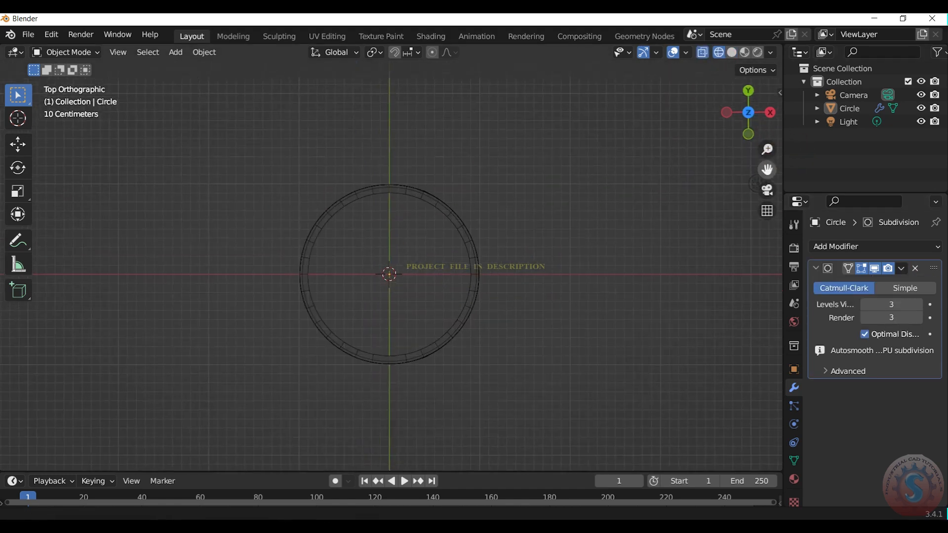
pyautogui.click(81, 57)
pyautogui.click(80, 81)
pyautogui.moveTo(140, 112); pyautogui.dragTo(656, 433)
pyautogui.click(588, 364)
pyautogui.press('z')
pyautogui.click(529, 348)
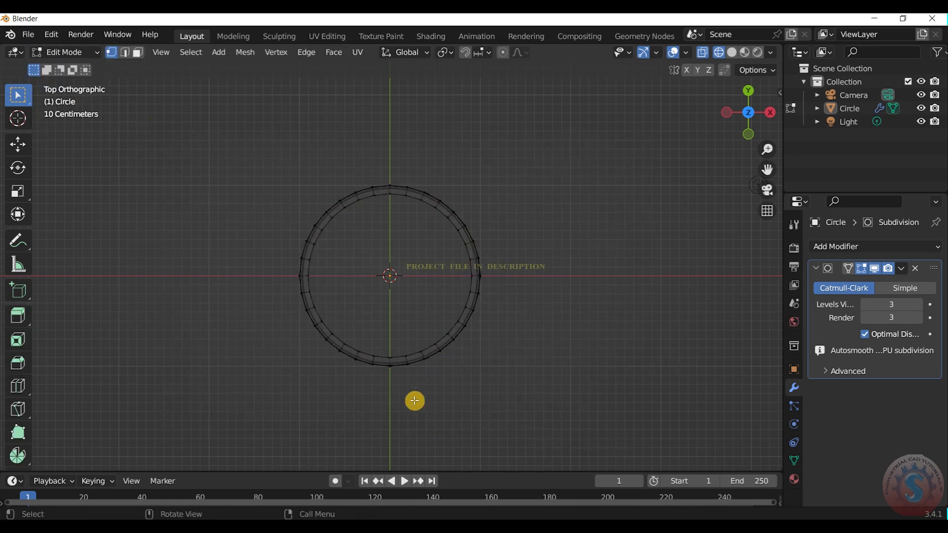
pyautogui.moveTo(389, 380); pyautogui.dragTo(212, 121)
pyautogui.press('x')
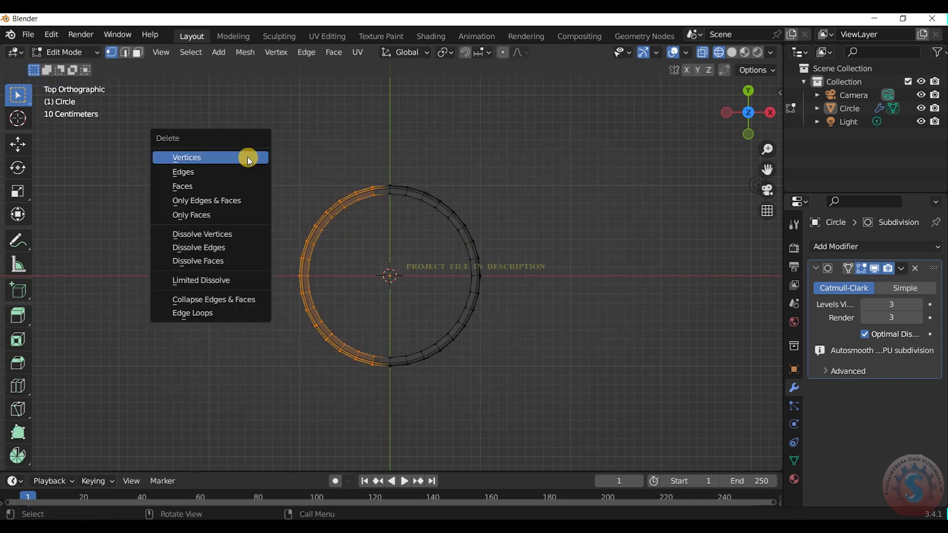
pyautogui.click(247, 157)
# - Add a Mirror modifier on the X axis to the remaining half shell in solid shading and save the file as untitled.blend
pyautogui.moveTo(736, 115); pyautogui.dragTo(810, 41)
pyautogui.scroll(2, 734, 119)
pyautogui.press('z')
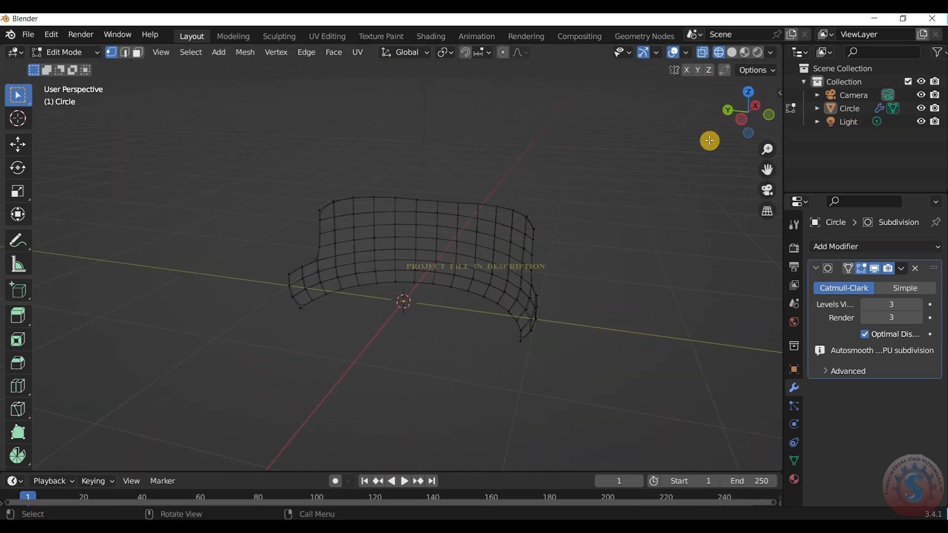
pyautogui.click(737, 197)
pyautogui.click(900, 249)
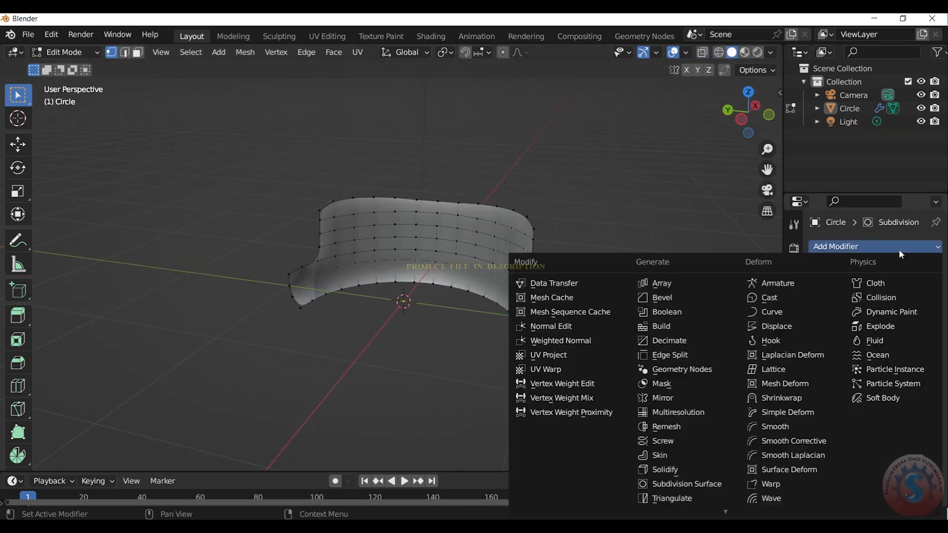
pyautogui.click(668, 399)
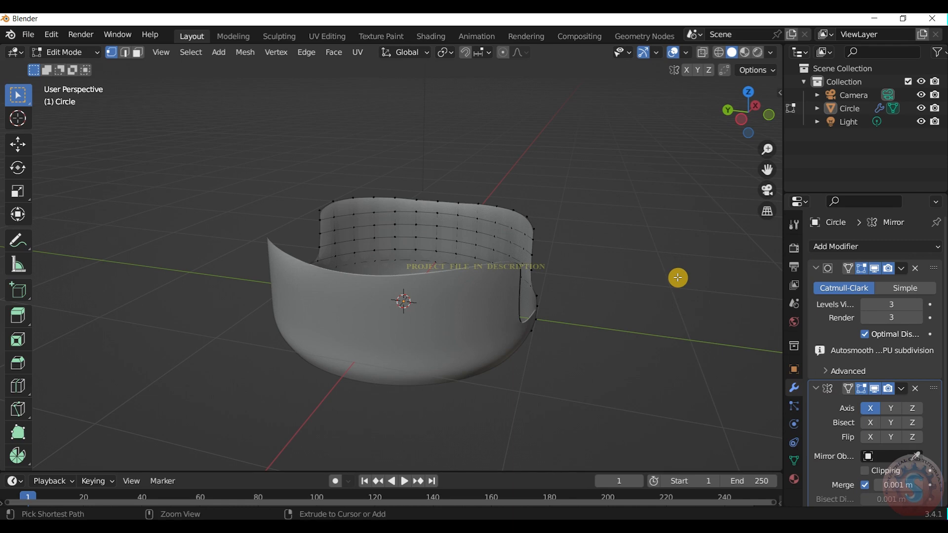
pyautogui.hotkey('ctrl', 's')
pyautogui.click(693, 462)
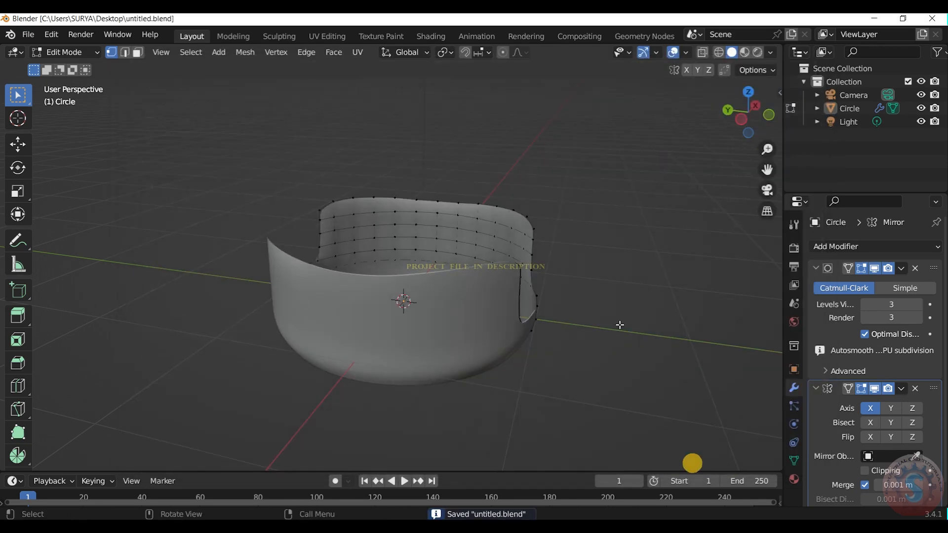
# - Move the Mirror modifier above the Subdivision modifier in the stack and collapse both modifiers' settings
pyautogui.moveTo(736, 103)
pyautogui.mouseDown()
pyautogui.moveTo(724, 107)
pyautogui.moveTo(744, 113)
pyautogui.mouseUp()
pyautogui.click(827, 290)
pyautogui.click(822, 269)
pyautogui.moveTo(934, 290); pyautogui.dragTo(929, 275)
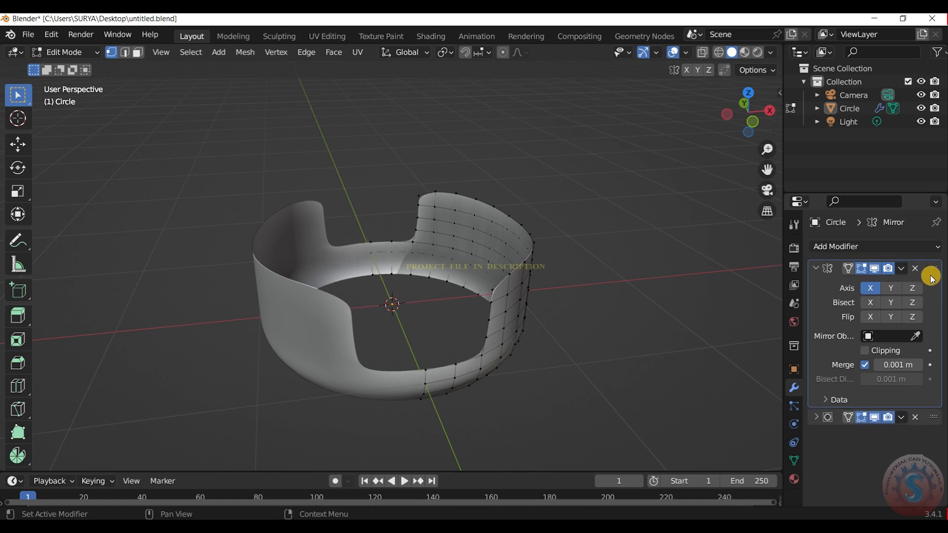
pyautogui.click(823, 271)
# - Examine the shell with its two mirrored raised walls from several angles in Object Mode and Edit Mode
pyautogui.press('z')
pyautogui.click(736, 205)
pyautogui.click(64, 52)
pyautogui.click(64, 66)
pyautogui.moveTo(556, 122); pyautogui.dragTo(590, 165, button='middle')
pyautogui.click(67, 52)
pyautogui.click(65, 79)
pyautogui.moveTo(747, 133); pyautogui.dragTo(697, 144)
pyautogui.scroll(2, 743, 122)
pyautogui.scroll(-3, 743, 125)
pyautogui.click(75, 52)
pyautogui.click(73, 67)
pyautogui.scroll(-3, 580, 144)
pyautogui.moveTo(748, 112); pyautogui.dragTo(732, 133)
pyautogui.press('KP_0')
pyautogui.scroll(5, 450, 234)
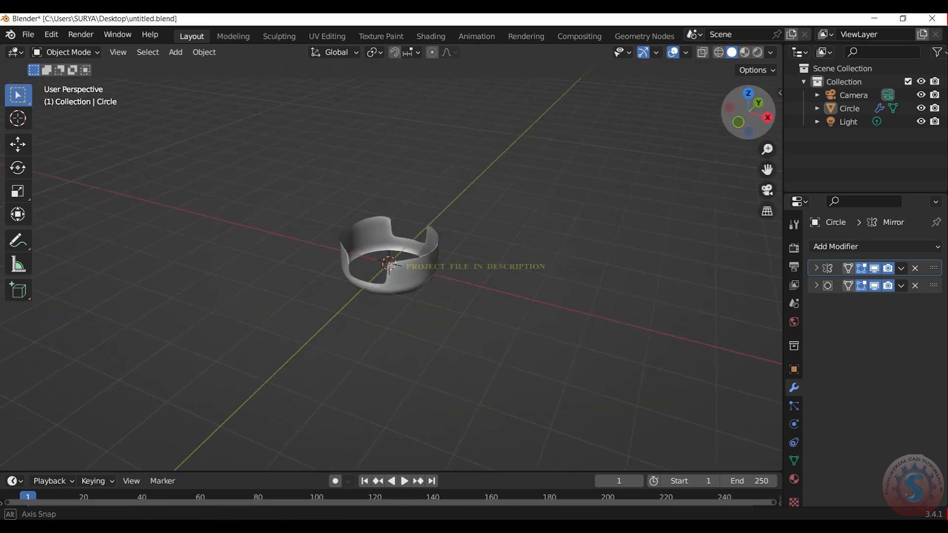
# - Add a Solidify modifier to the shell with a thickness of 0.03 m
pyautogui.scroll(6, 732, 118)
pyautogui.click(437, 252)
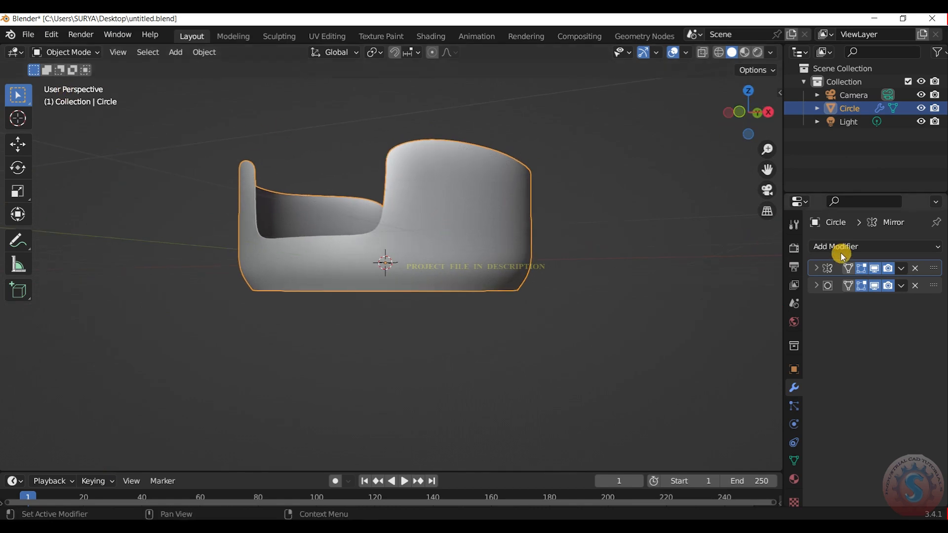
pyautogui.click(814, 257)
pyautogui.click(689, 475)
pyautogui.moveTo(701, 340); pyautogui.dragTo(681, 316, button='middle')
pyautogui.moveTo(748, 114); pyautogui.dragTo(749, 111)
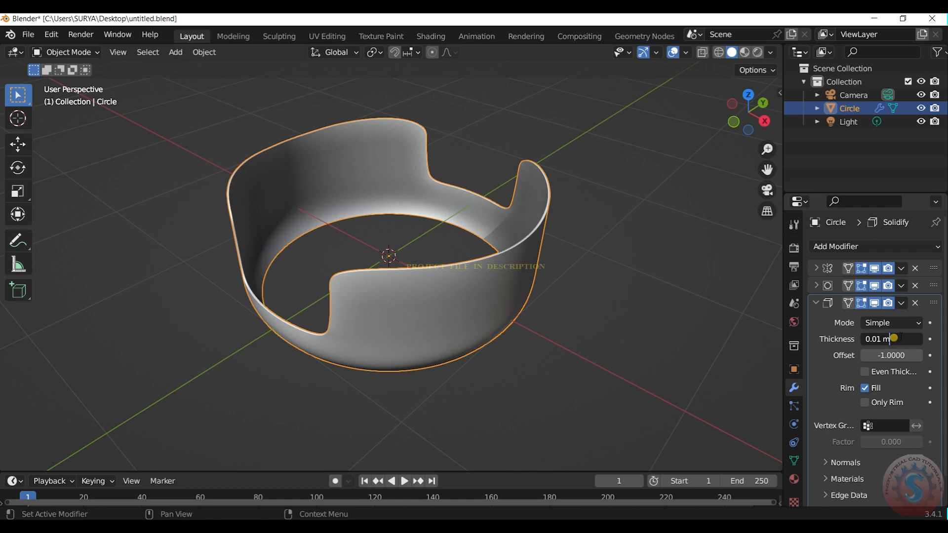
pyautogui.press('Return')
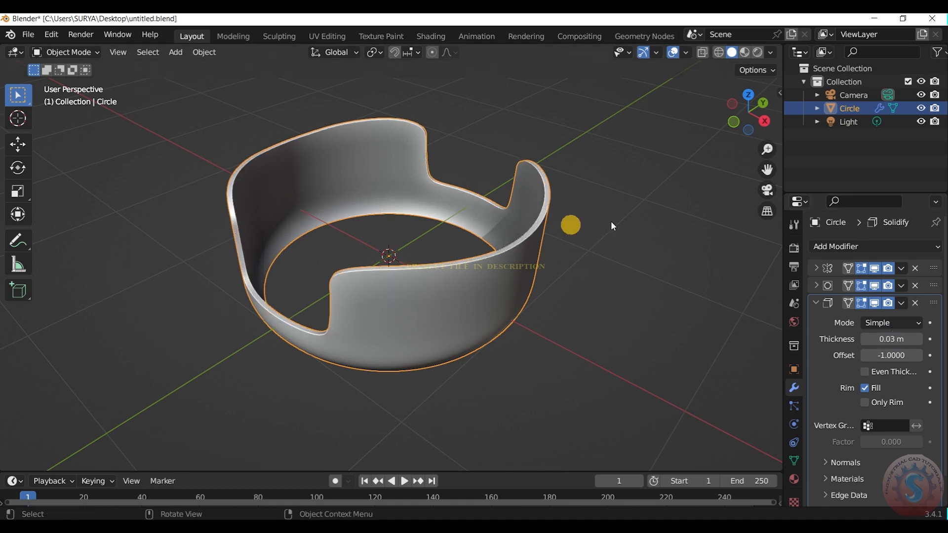
pyautogui.click(621, 228)
# - Add a Bevel modifier to the thickened shell and look closely at its rim
pyautogui.scroll(1, 726, 110)
pyautogui.moveTo(744, 114); pyautogui.dragTo(782, 85)
pyautogui.scroll(2, 742, 120)
pyautogui.moveTo(742, 121); pyautogui.dragTo(733, 148)
pyautogui.scroll(-3, 741, 122)
pyautogui.moveTo(742, 121); pyautogui.dragTo(745, 142)
pyautogui.click(476, 266)
pyautogui.click(826, 250)
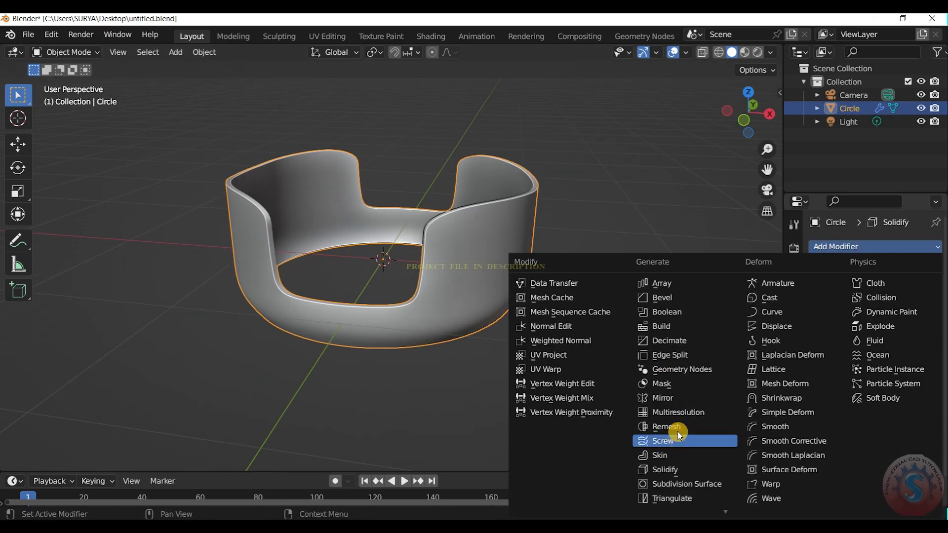
pyautogui.click(687, 297)
pyautogui.click(677, 290)
pyautogui.scroll(3, 722, 110)
pyautogui.moveTo(722, 110)
pyautogui.mouseDown()
pyautogui.moveTo(745, 111)
pyautogui.moveTo(737, 113)
pyautogui.mouseUp()
pyautogui.scroll(2, 745, 112)
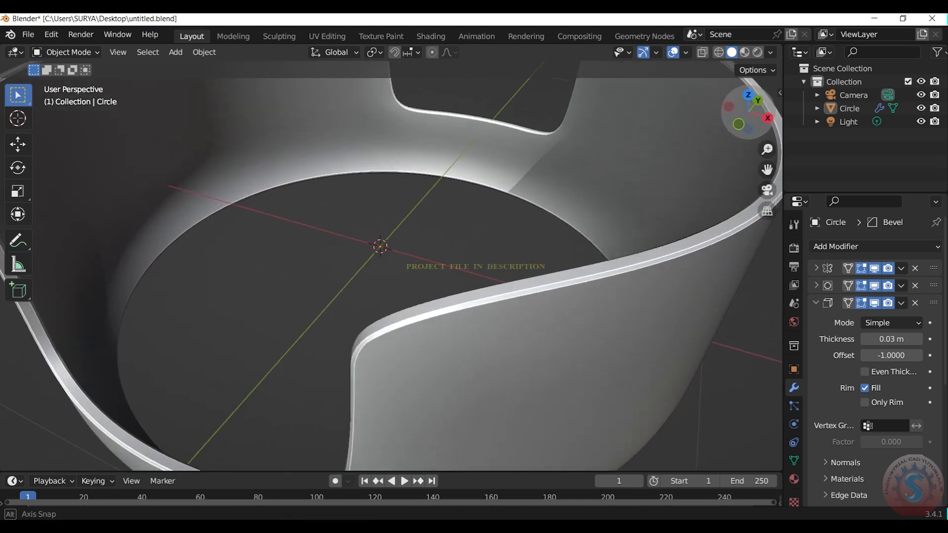
# - Collapse the settings of the Solidify and Bevel modifiers in the stack
pyautogui.click(817, 303)
pyautogui.click(823, 319)
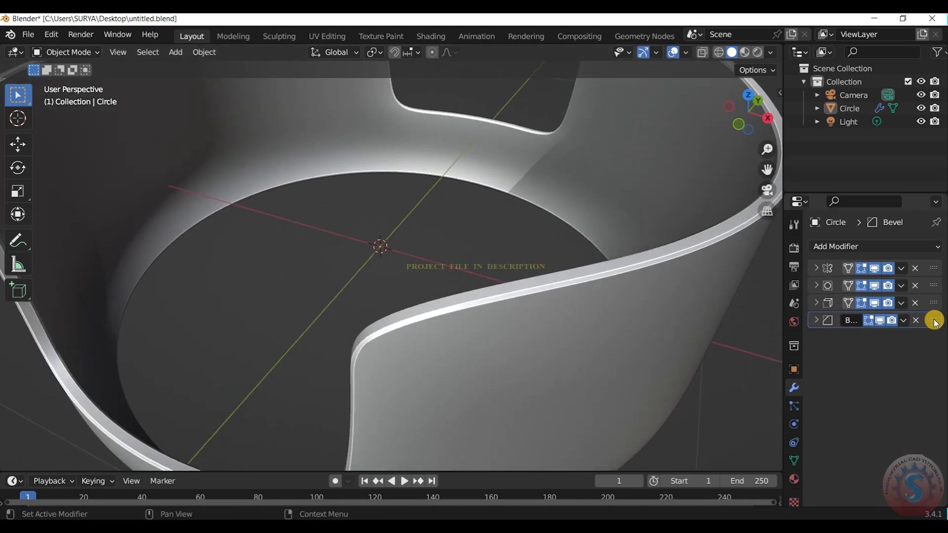
pyautogui.moveTo(931, 299); pyautogui.dragTo(931, 320)
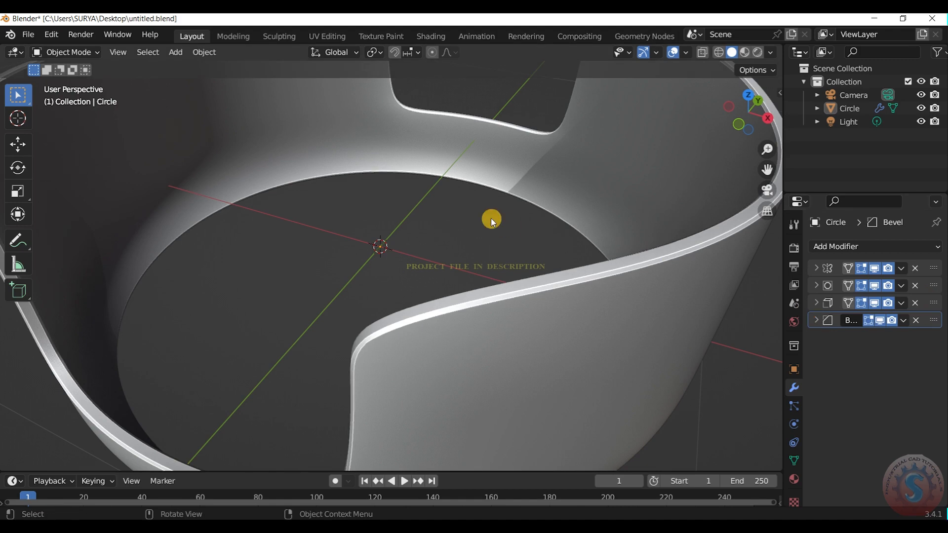
# - Apply smooth shading to the beveled shell and bring up the Auto Smooth setting in its mesh normals
pyautogui.scroll(-5, 491, 218)
pyautogui.rightClick(485, 258)
pyautogui.click(482, 260)
pyautogui.click(726, 180)
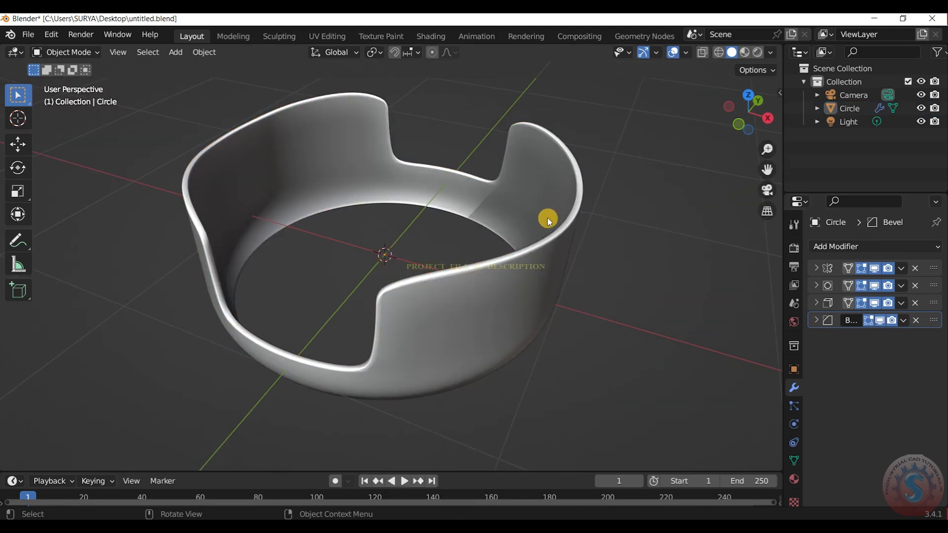
pyautogui.scroll(3, 548, 220)
pyautogui.click(503, 262)
pyautogui.scroll(-5, 508, 255)
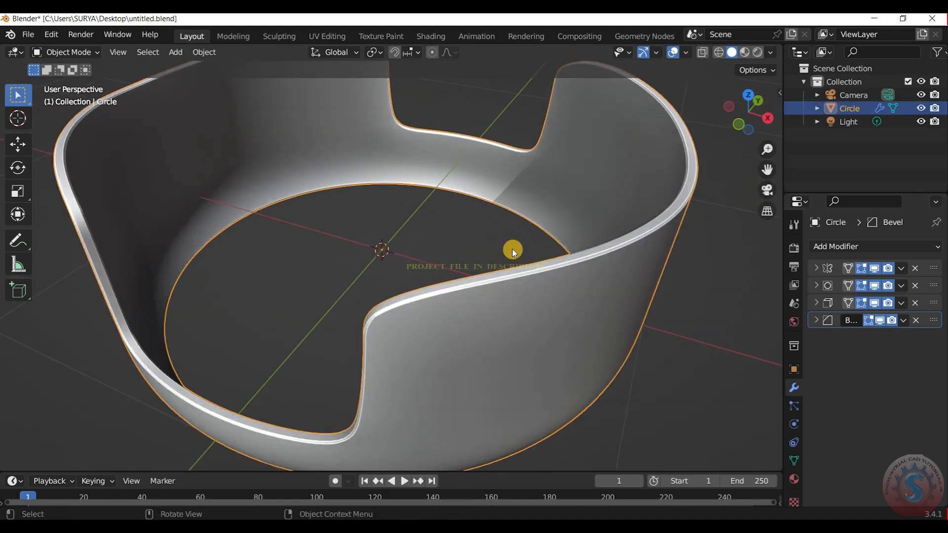
pyautogui.click(794, 461)
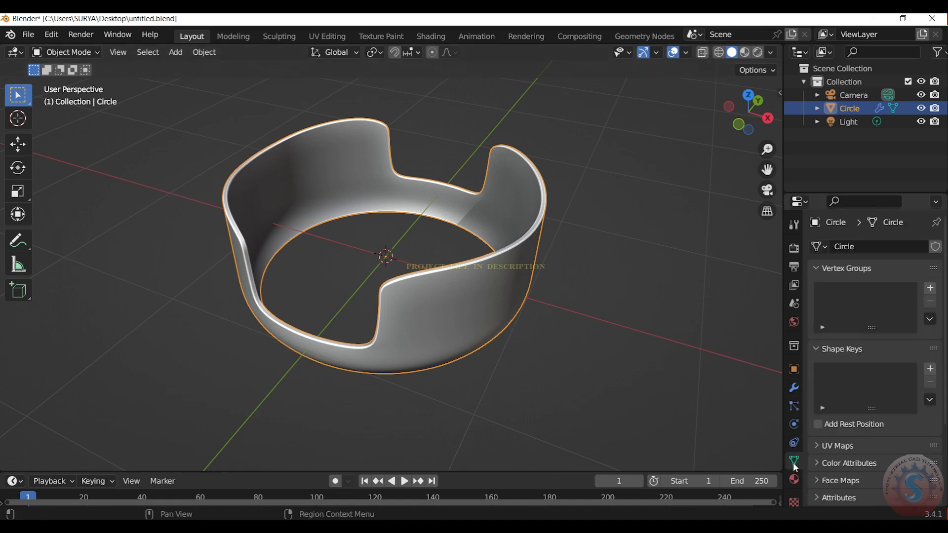
pyautogui.scroll(-3, 842, 457)
pyautogui.click(570, 254)
pyautogui.scroll(1, 646, 193)
pyautogui.moveTo(757, 121); pyautogui.dragTo(783, 95)
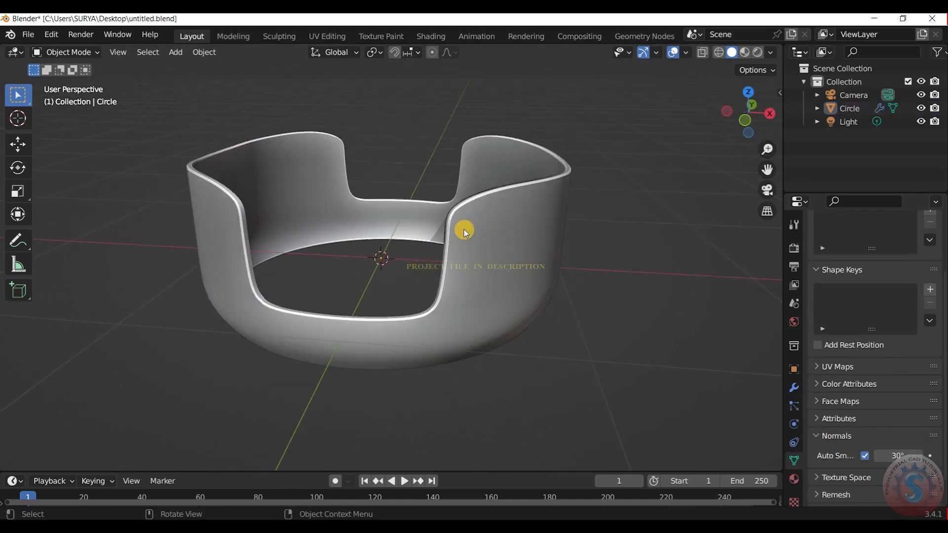
# - Shade the shell smooth without Auto Smooth and return to its modifier stack
pyautogui.click(464, 229)
pyautogui.click(794, 389)
pyautogui.rightClick(501, 204)
pyautogui.click(502, 205)
pyautogui.click(631, 191)
pyautogui.scroll(2, 637, 187)
pyautogui.moveTo(744, 111); pyautogui.dragTo(783, 148)
pyautogui.click(682, 180)
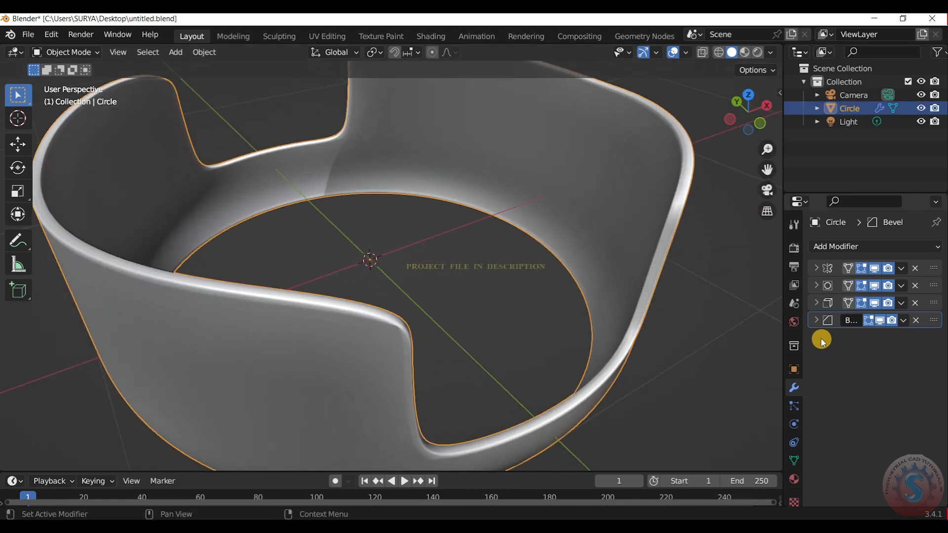
# - Turn on Auto Smooth at 30° in the shell's mesh normals settings
pyautogui.click(672, 294)
pyautogui.click(794, 460)
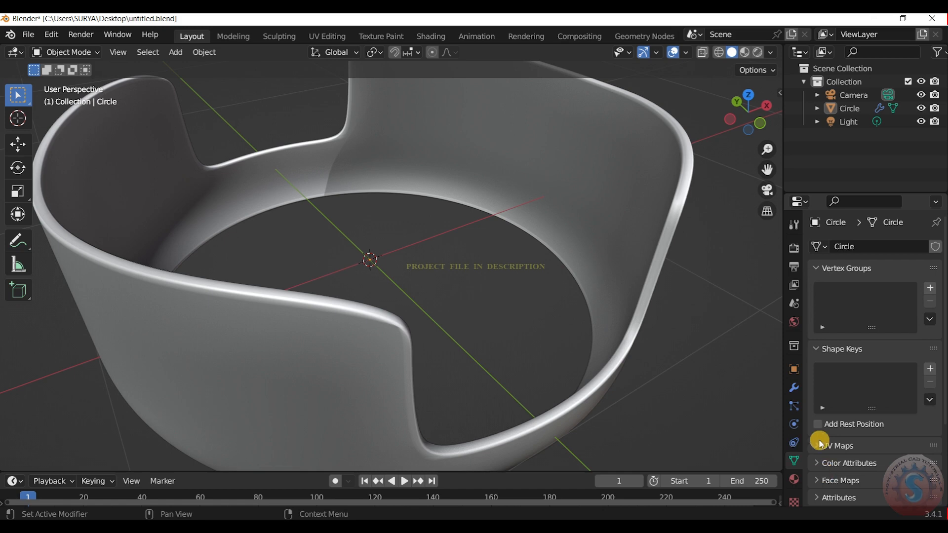
pyautogui.scroll(-5, 835, 469)
pyautogui.click(865, 437)
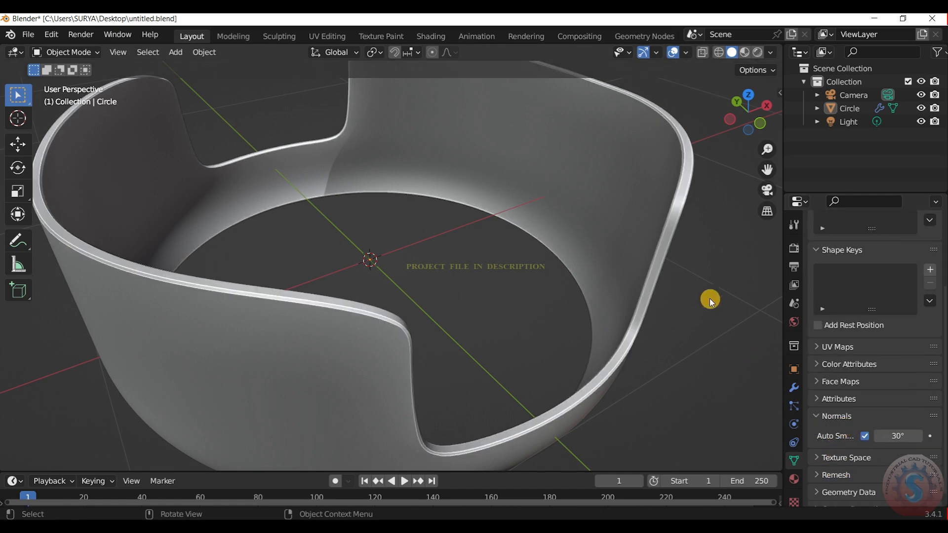
pyautogui.scroll(-4, 712, 212)
# - Reapply plain Shade Smooth to the shell so that Auto Smooth is off
pyautogui.scroll(3, 738, 197)
pyautogui.moveTo(747, 111); pyautogui.dragTo(744, 40)
pyautogui.click(559, 167)
pyautogui.rightClick(558, 166)
pyautogui.click(558, 165)
pyautogui.click(662, 167)
# - Examine the shading of the shell's rim and walls from several angles and through the camera
pyautogui.scroll(-4, 692, 158)
pyautogui.scroll(2, 765, 106)
pyautogui.scroll(-5, 749, 119)
pyautogui.scroll(4, 749, 119)
pyautogui.moveTo(749, 118); pyautogui.dragTo(519, 222)
pyautogui.scroll(1, 684, 153)
pyautogui.press('KP_0')
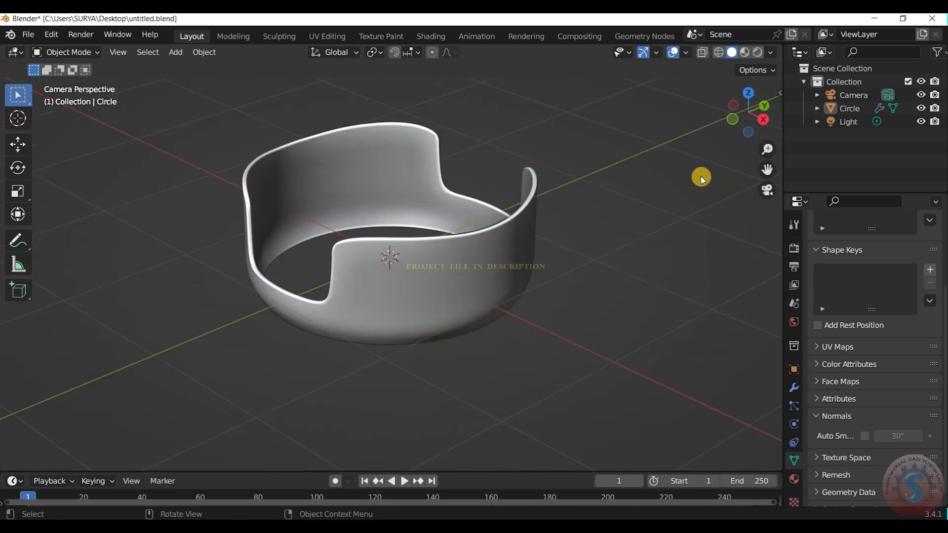
pyautogui.scroll(-3, 432, 230)
pyautogui.scroll(2, 419, 218)
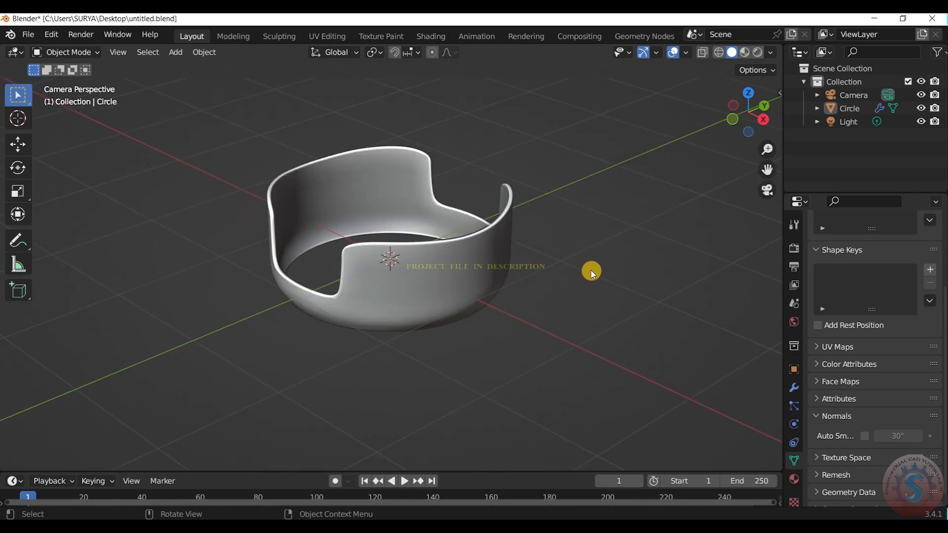
# - Set the thickness of the shell's Solidify modifier to 0.015 m
pyautogui.click(489, 236)
pyautogui.scroll(2, 488, 236)
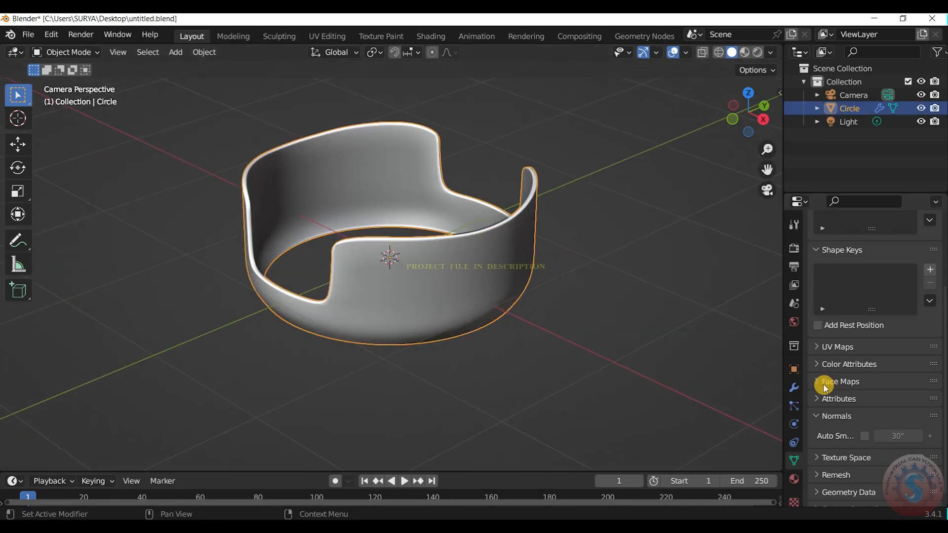
pyautogui.click(794, 388)
pyautogui.click(816, 302)
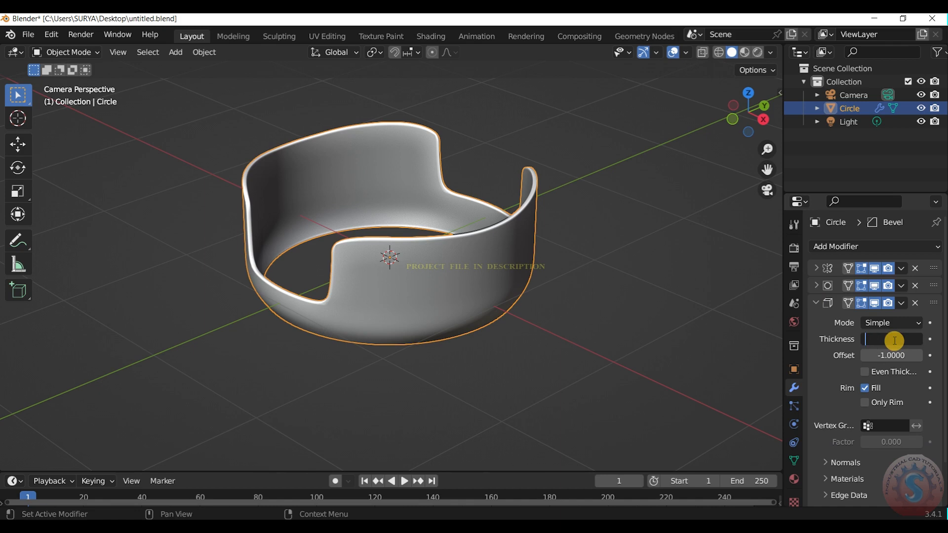
pyautogui.write('0.15')
pyautogui.press('Return')
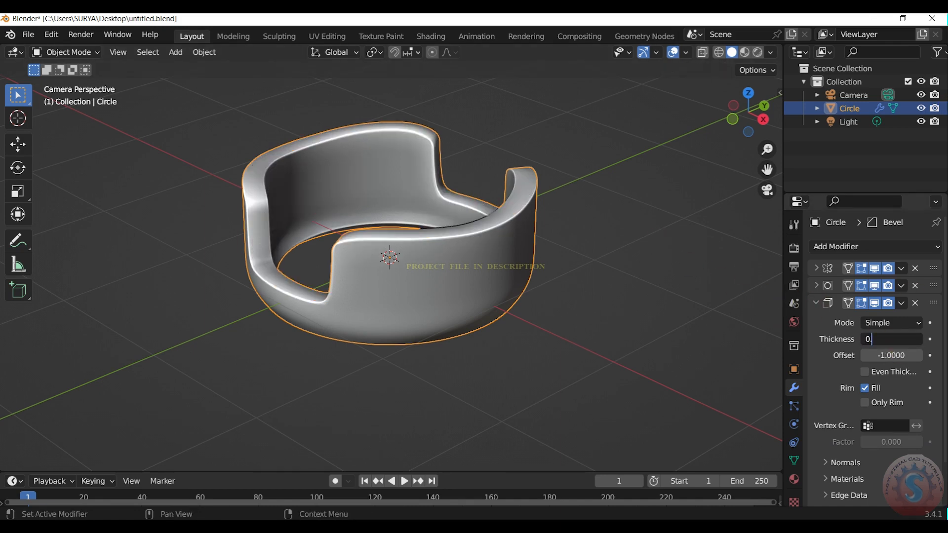
pyautogui.press('Return')
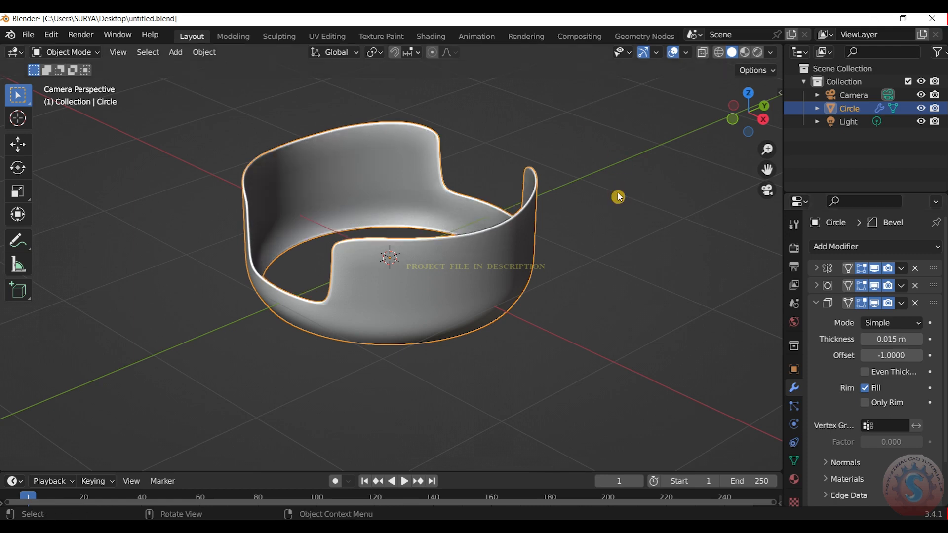
# - Deselect the shell and save the untitled.blend file
pyautogui.click(619, 195)
pyautogui.hotkey('ctrl', 's')
pyautogui.moveTo(747, 105); pyautogui.dragTo(768, 93)
pyautogui.scroll(7, 740, 106)
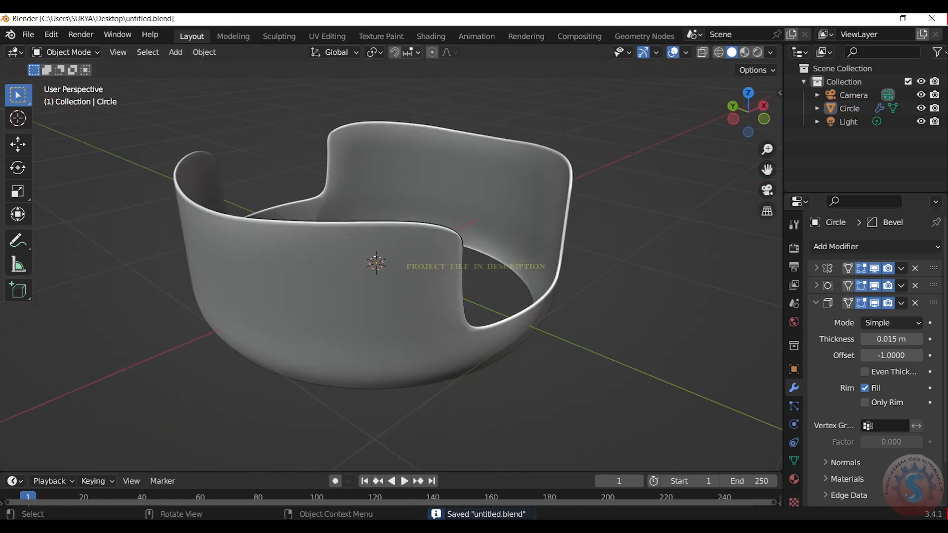
pyautogui.click(22, 34)
pyautogui.click(48, 123)
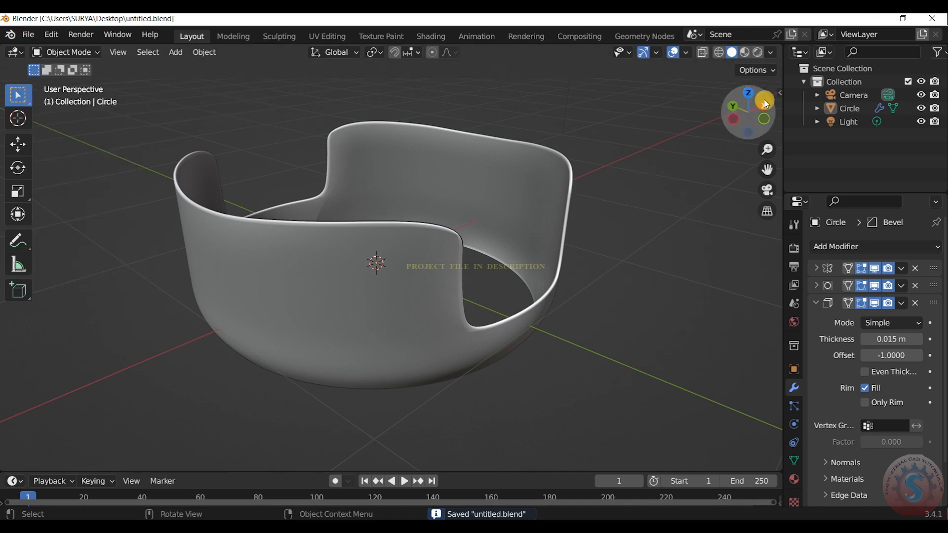
# - Turn on Even Thickness in the shell's Solidify modifier
pyautogui.moveTo(764, 102); pyautogui.dragTo(749, 117)
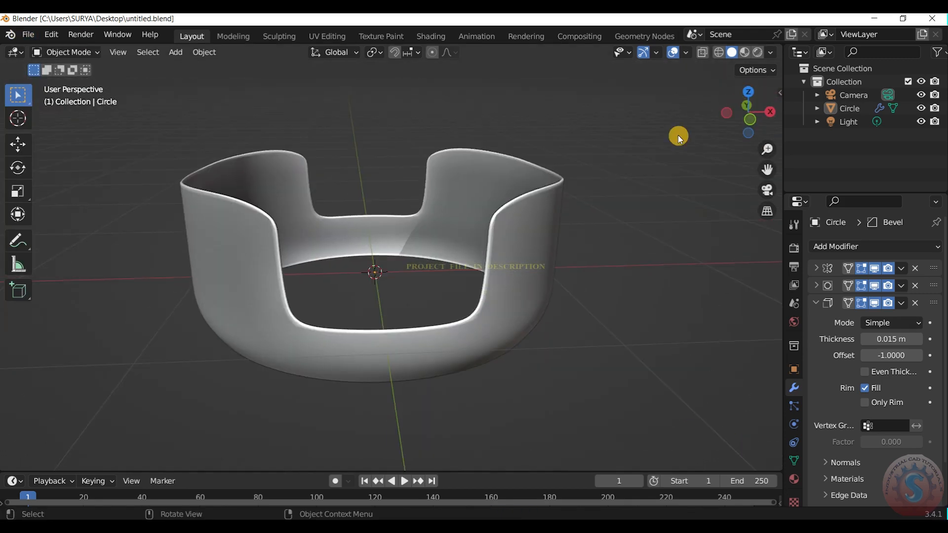
pyautogui.click(535, 203)
pyautogui.rightClick(536, 204)
pyautogui.click(677, 126)
pyautogui.moveTo(749, 111); pyautogui.dragTo(739, 109)
pyautogui.scroll(-6, 739, 108)
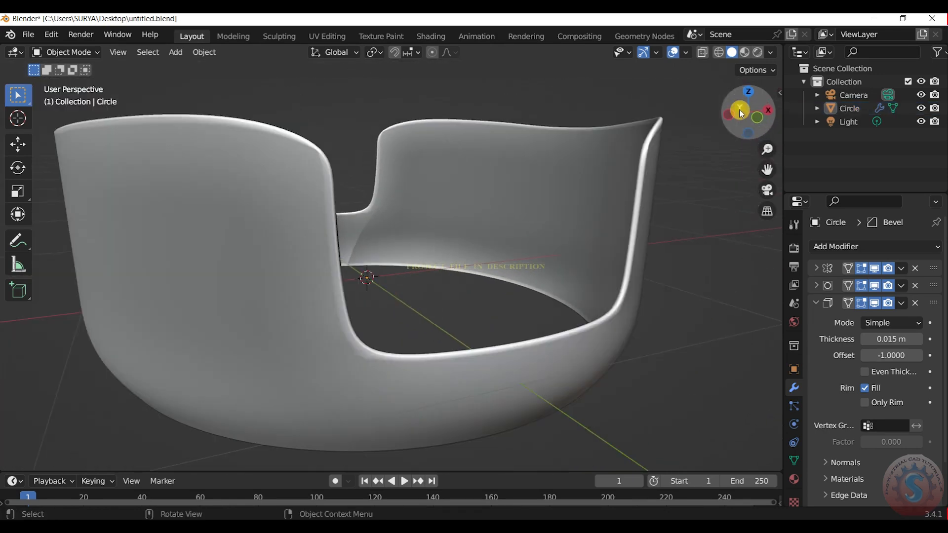
pyautogui.click(816, 305)
pyautogui.click(815, 304)
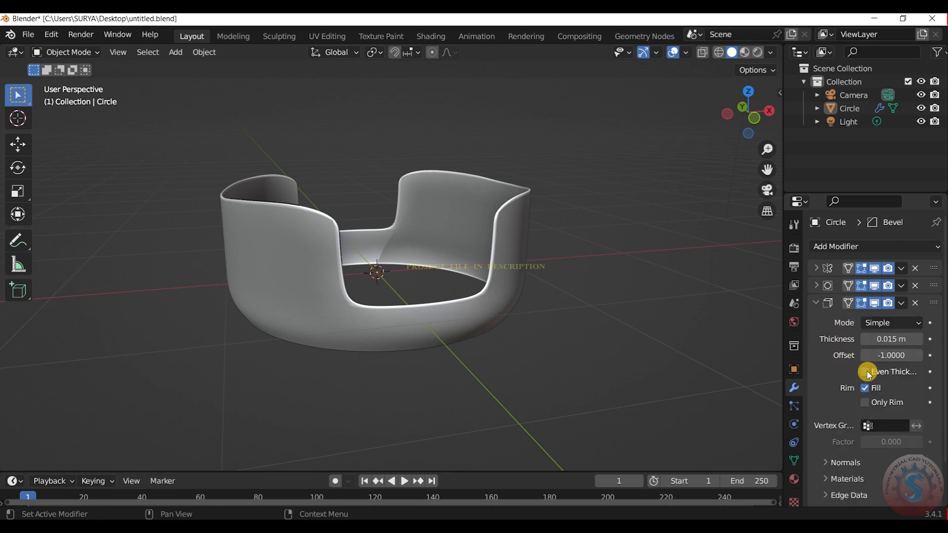
pyautogui.scroll(2, 579, 279)
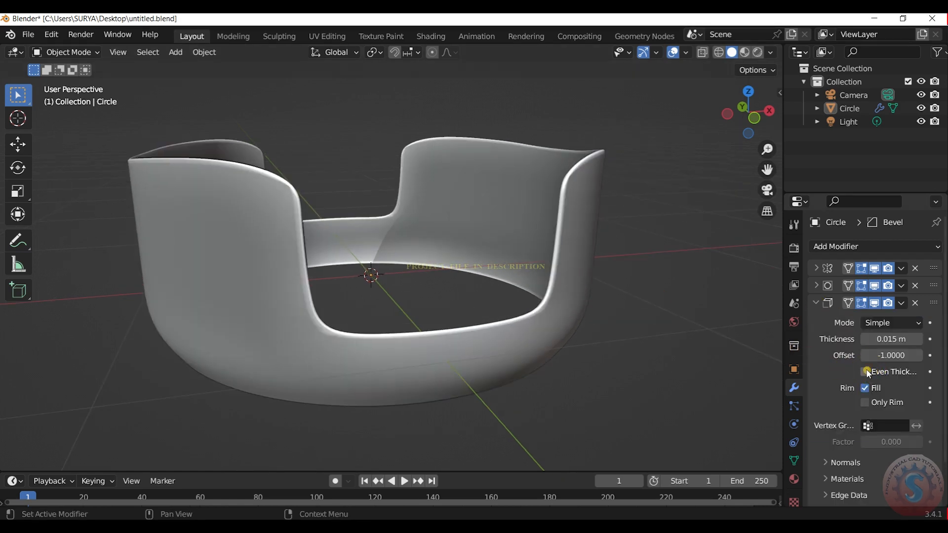
pyautogui.scroll(-4, 705, 173)
# - Examine the shell's overall shape in the camera, front and right side views
pyautogui.moveTo(729, 130); pyautogui.dragTo(665, 159)
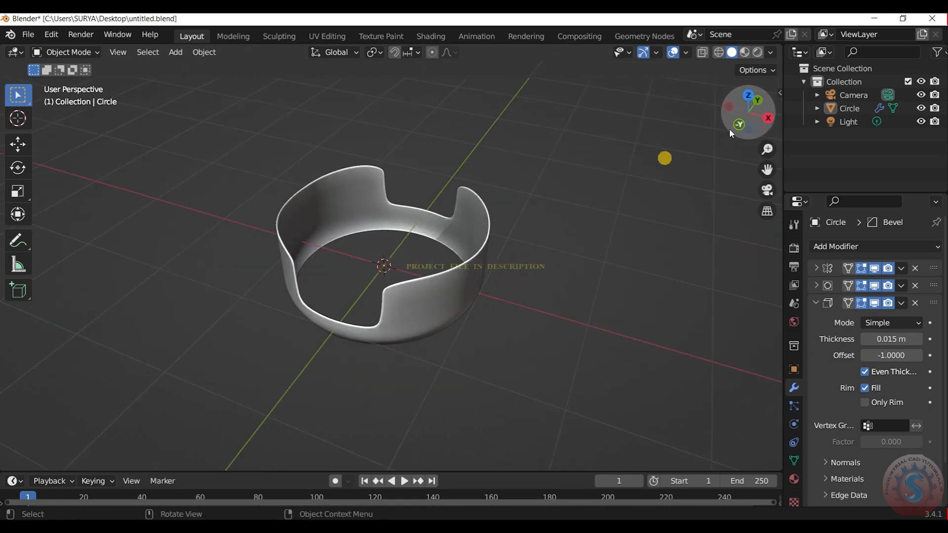
pyautogui.scroll(1, 728, 130)
pyautogui.press('KP_0')
pyautogui.scroll(-4, 398, 226)
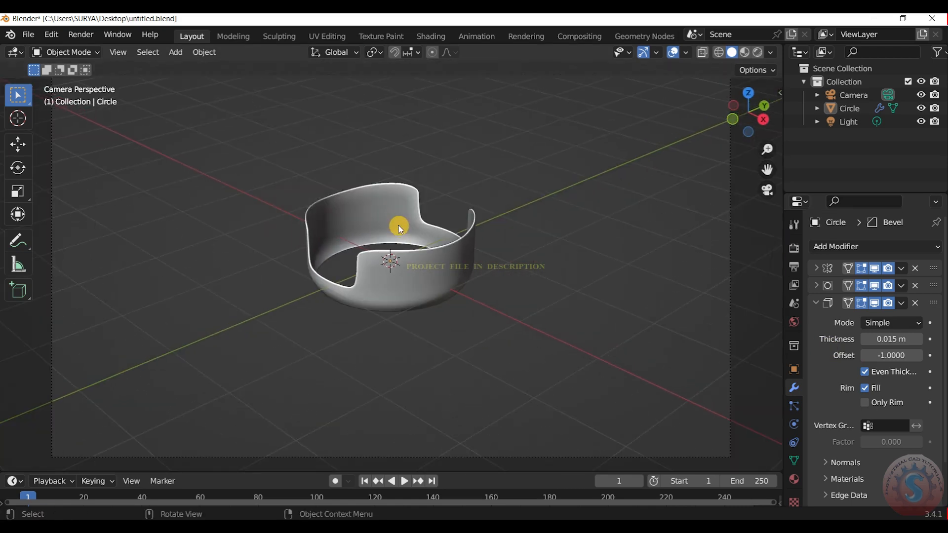
pyautogui.click(762, 110)
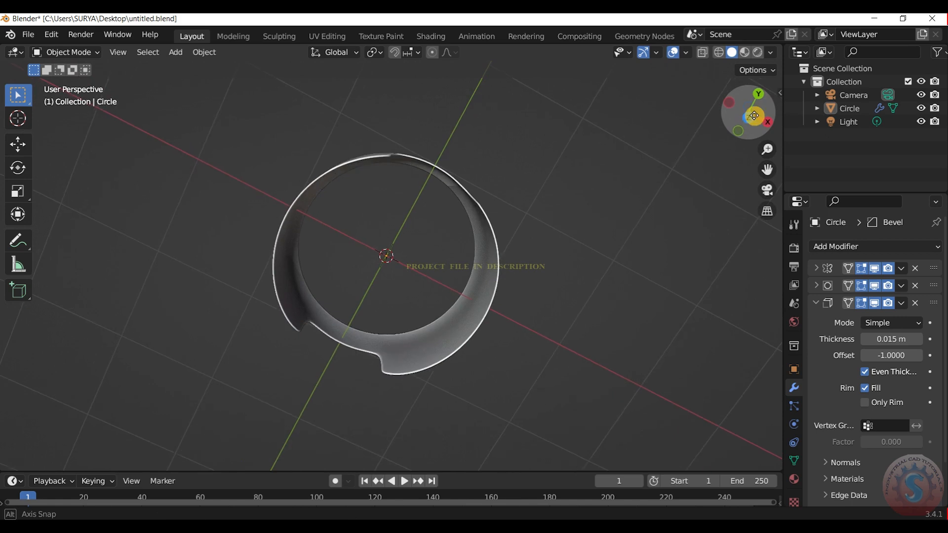
pyautogui.press('KP_3')
pyautogui.press('KP_1')
pyautogui.press('KP_0')
pyautogui.press('KP_1')
pyautogui.press('KP_3')
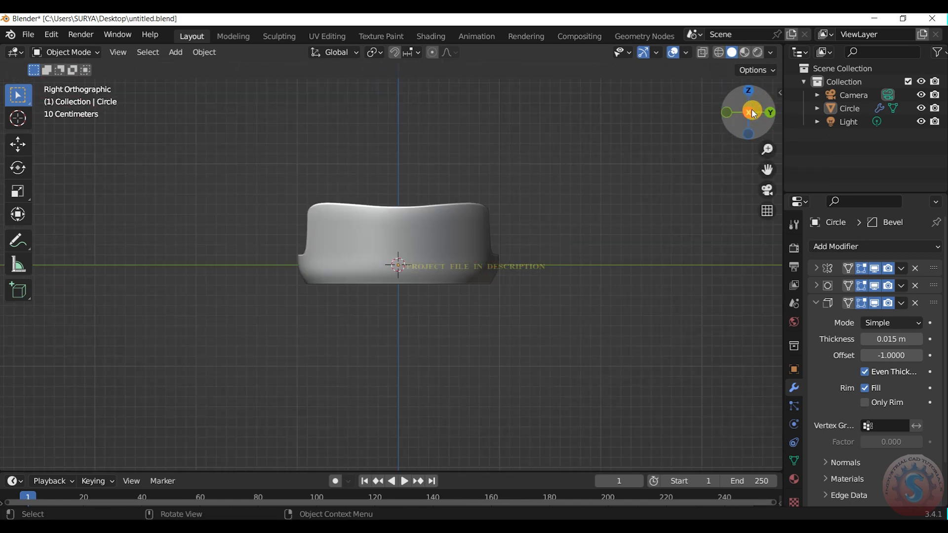
pyautogui.press('KP_1')
pyautogui.press('KP_3')
pyautogui.press('KP_1')
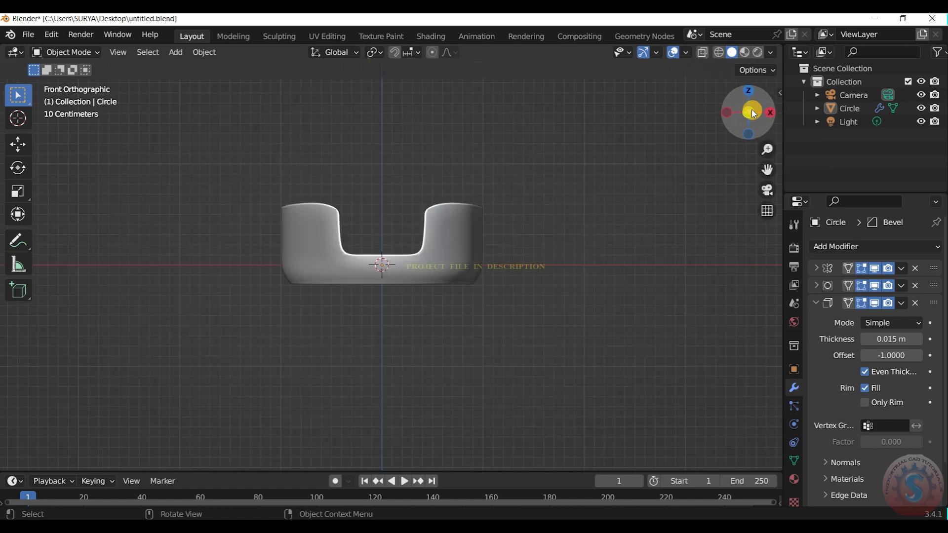
pyautogui.press('KP_3')
# - Examine the shell from below and around its sides in perspective and orthographic projection
pyautogui.press('KP_2')
pyautogui.press('KP_2')
pyautogui.press('KP_2')
pyautogui.press('KP_2')
pyautogui.press('KP_2')
pyautogui.press('KP_2')
pyautogui.press('KP_2')
pyautogui.press('KP_2')
pyautogui.press('KP_2')
pyautogui.press('KP_2')
pyautogui.press('KP_2')
pyautogui.press('KP_2')
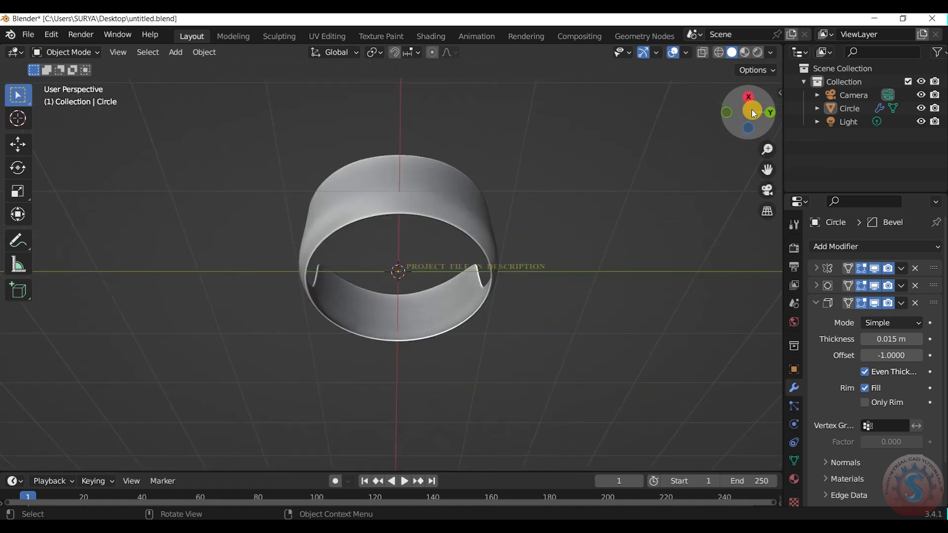
pyautogui.press('KP_2')
pyautogui.press('KP_2')
pyautogui.press('KP_5')
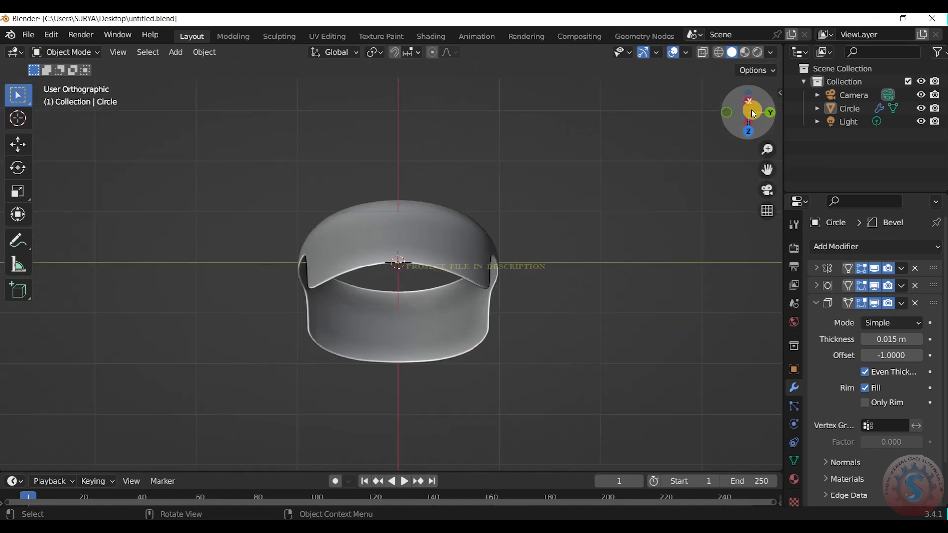
pyautogui.press('KP_5')
pyautogui.press('KP_6')
pyautogui.press('KP_6')
pyautogui.press('KP_6')
pyautogui.press('KP_6')
pyautogui.press('KP_6')
pyautogui.press('KP_6')
pyautogui.press('KP_6')
pyautogui.press('KP_6')
pyautogui.press('KP_6')
pyautogui.press('KP_6')
pyautogui.press('KP_6')
pyautogui.press('KP_6')
pyautogui.press('KP_6')
pyautogui.press('KP_6')
pyautogui.press('KP_6')
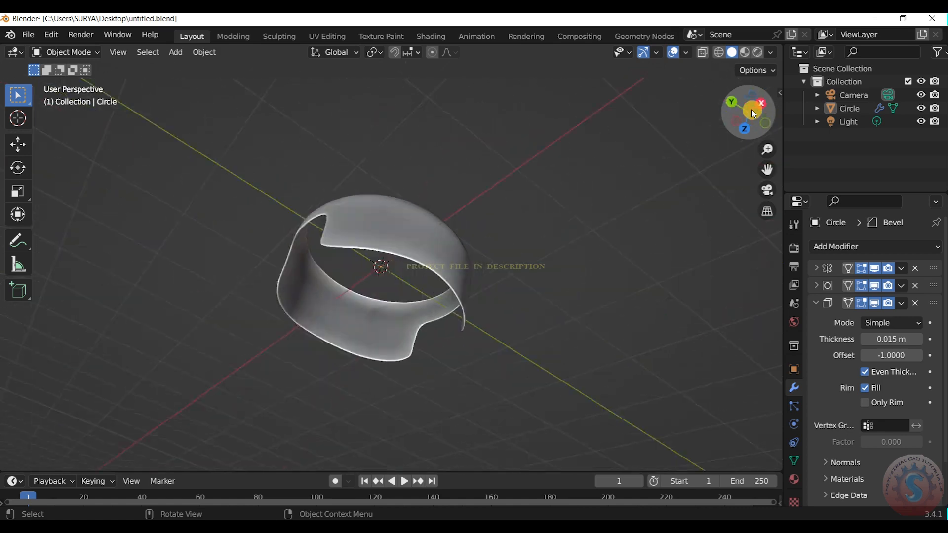
# - Return to the camera view and select the shell
pyautogui.press('KP_0')
pyautogui.scroll(-4, 496, 225)
pyautogui.scroll(3, 496, 225)
pyautogui.click(469, 225)
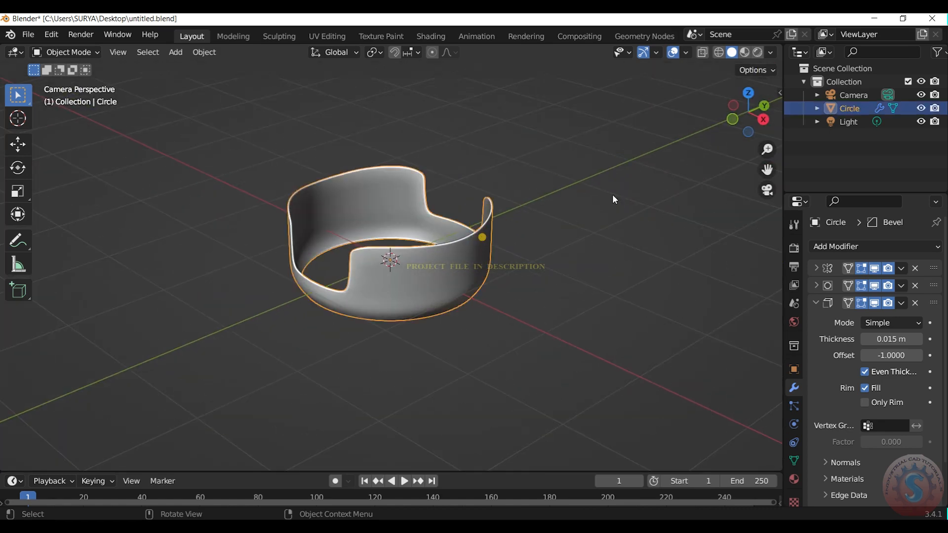
# - Switch the viewport lighting to MatCap and apply the bluish-grey metallic matcap, leaving the shell deselected
pyautogui.click(771, 52)
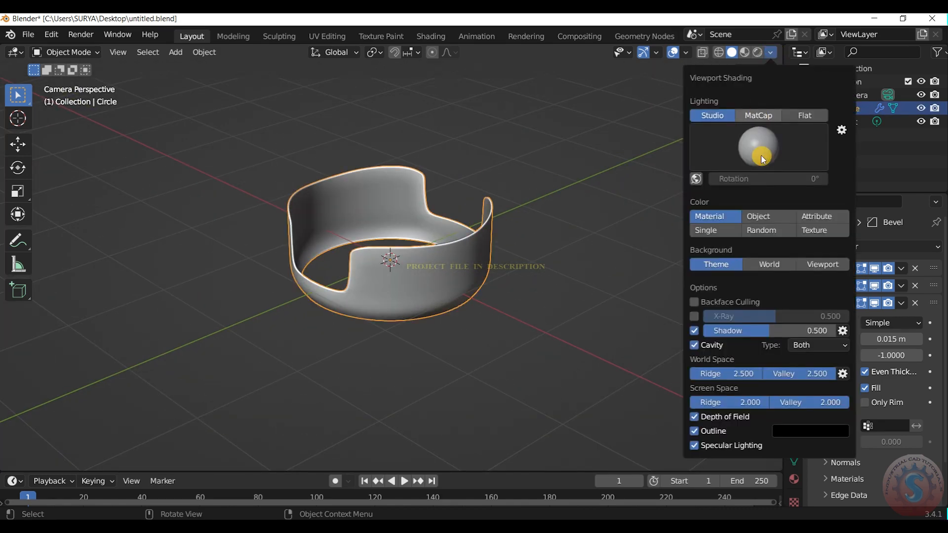
pyautogui.click(759, 117)
pyautogui.click(764, 137)
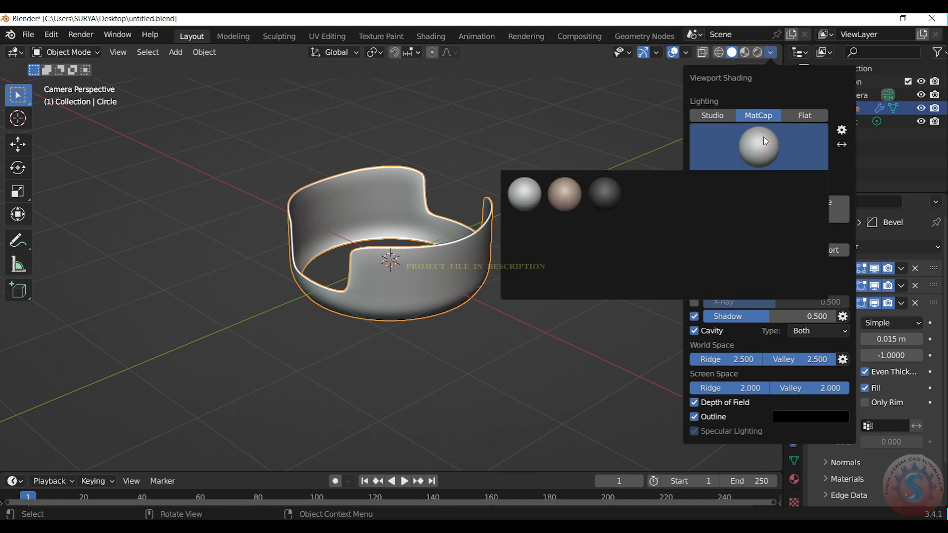
pyautogui.click(675, 197)
pyautogui.click(614, 166)
pyautogui.scroll(2, 694, 131)
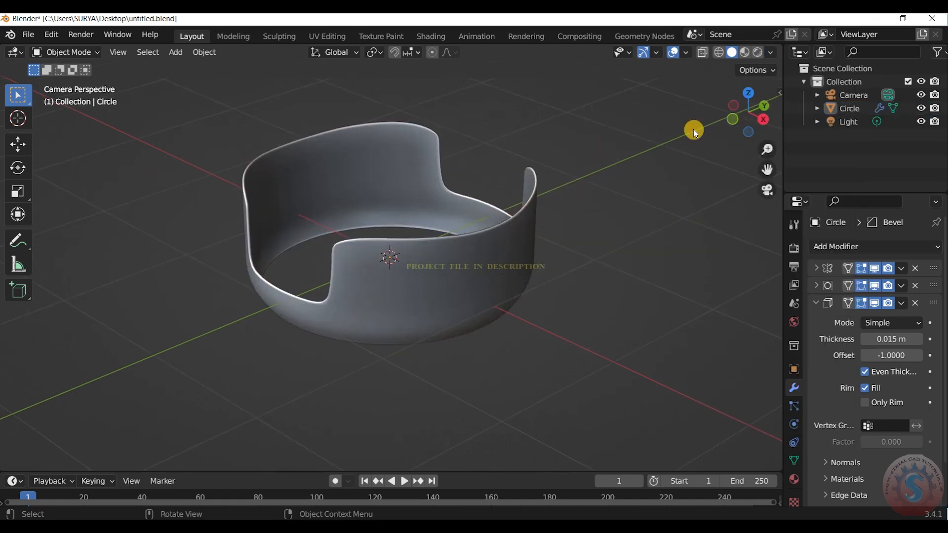
# - Examine the shell's mesh in Edit Mode and its smooth shading in Object Mode
pyautogui.moveTo(756, 114); pyautogui.dragTo(584, 99)
pyautogui.scroll(7, 756, 114)
pyautogui.click(58, 51)
pyautogui.click(69, 82)
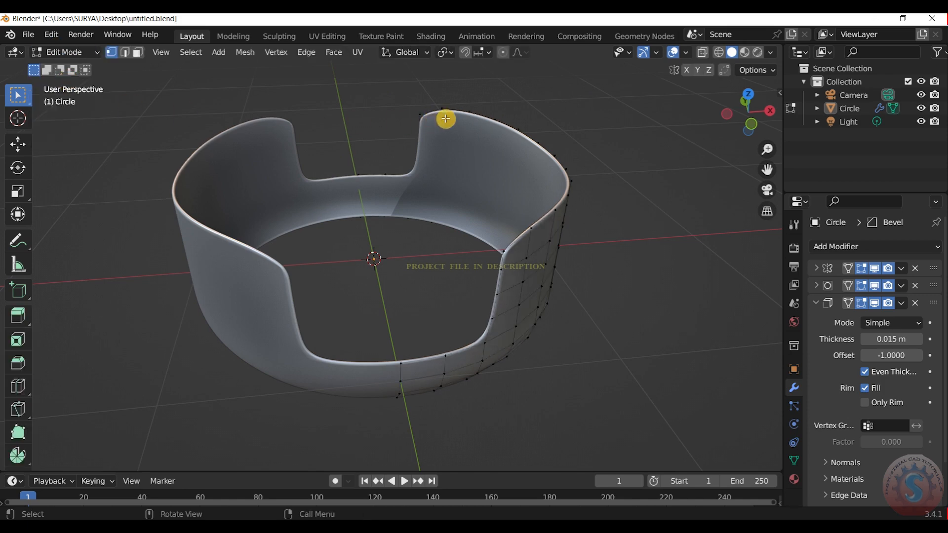
pyautogui.scroll(-3, 706, 107)
pyautogui.moveTo(749, 110)
pyautogui.mouseDown()
pyautogui.moveTo(730, 115)
pyautogui.moveTo(734, 105)
pyautogui.mouseUp()
pyautogui.click(73, 54)
pyautogui.click(74, 66)
pyautogui.scroll(3, 730, 112)
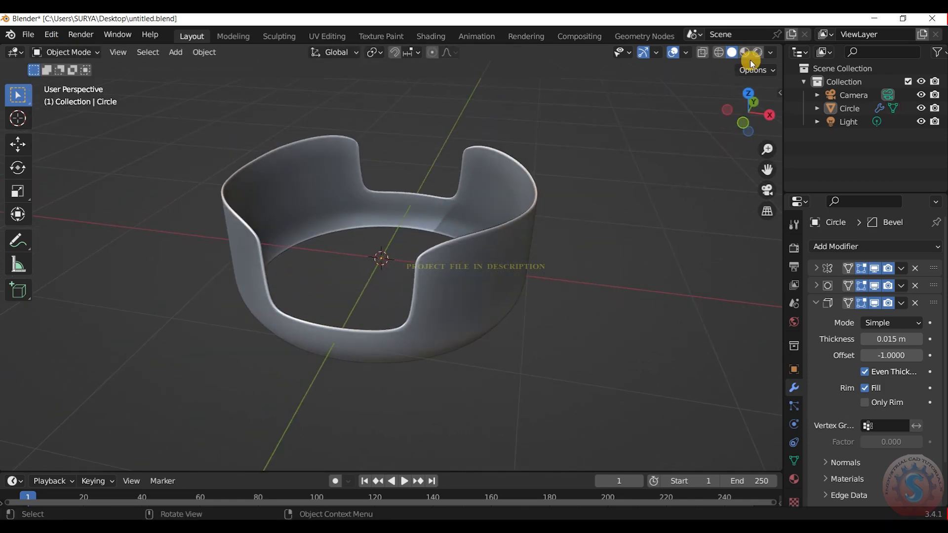
# - Try adding a centred edge loop around the shell's lower curved band, and return to Object Mode
pyautogui.click(66, 54)
pyautogui.click(71, 83)
pyautogui.moveTo(754, 108); pyautogui.dragTo(742, 95)
pyautogui.scroll(1, 399, 320)
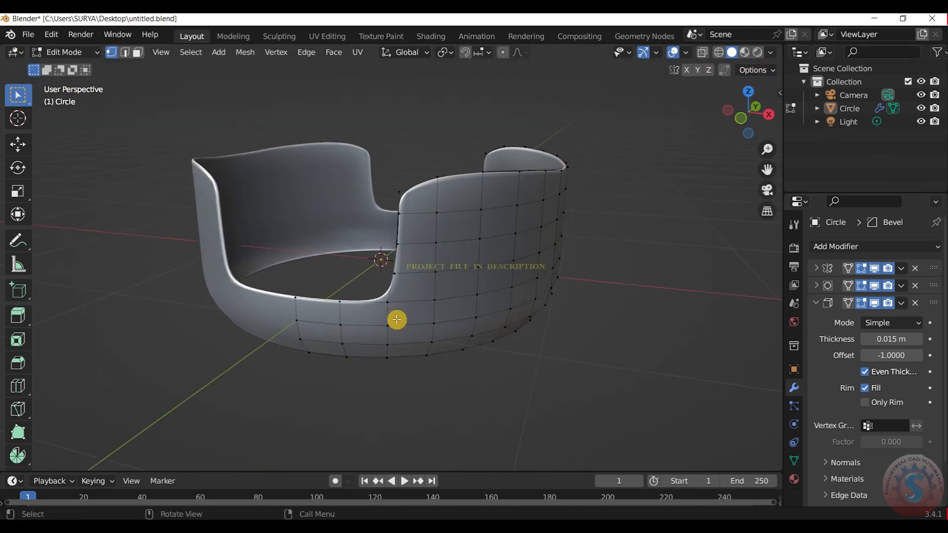
pyautogui.click(345, 335)
pyautogui.rightClick(344, 335)
pyautogui.click(695, 274)
pyautogui.moveTo(743, 129); pyautogui.dragTo(771, 105)
pyautogui.click(66, 52)
pyautogui.click(71, 67)
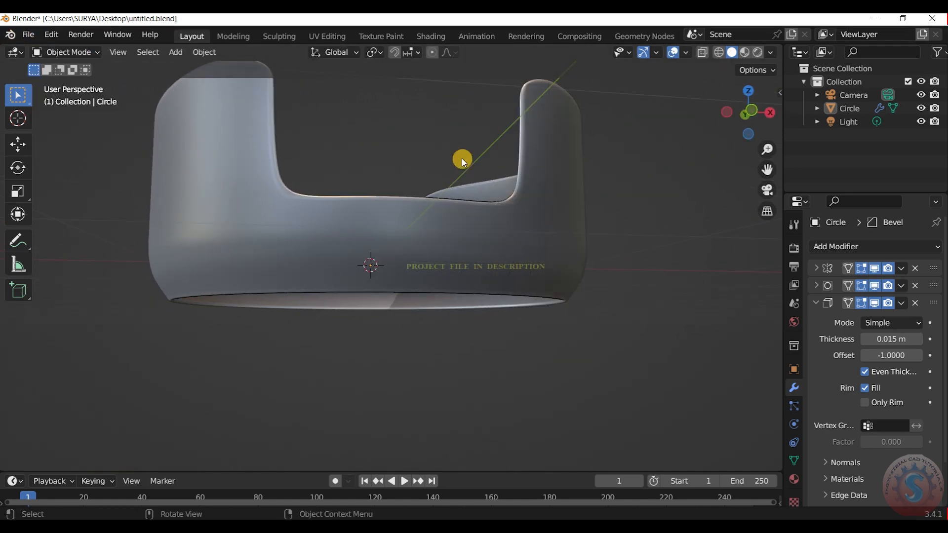
# - Try adding a centred edge loop around the lowest band, next to the shell's bottom opening
pyautogui.press('KP_0')
pyautogui.press('KP_0')
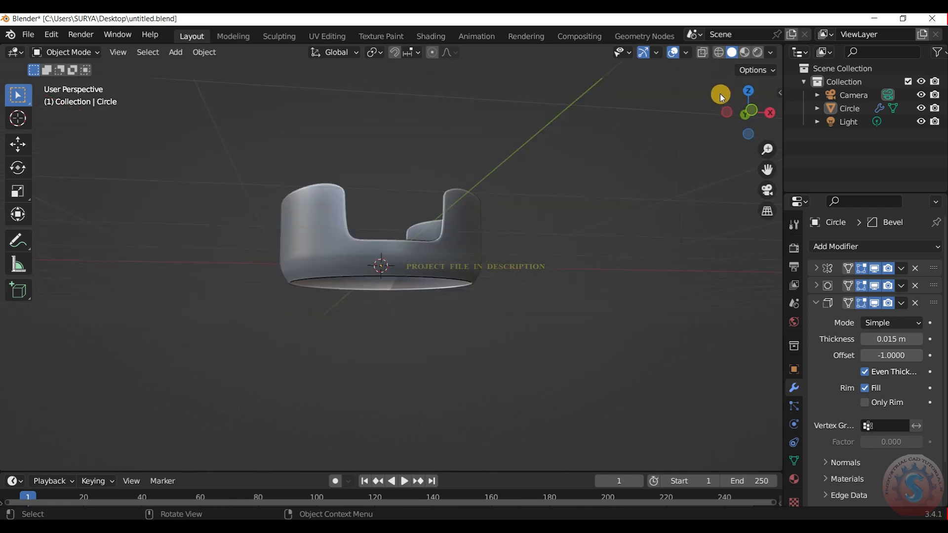
pyautogui.scroll(6, 721, 95)
pyautogui.moveTo(737, 115); pyautogui.dragTo(745, 136)
pyautogui.click(59, 52)
pyautogui.click(61, 81)
pyautogui.scroll(1, 253, 240)
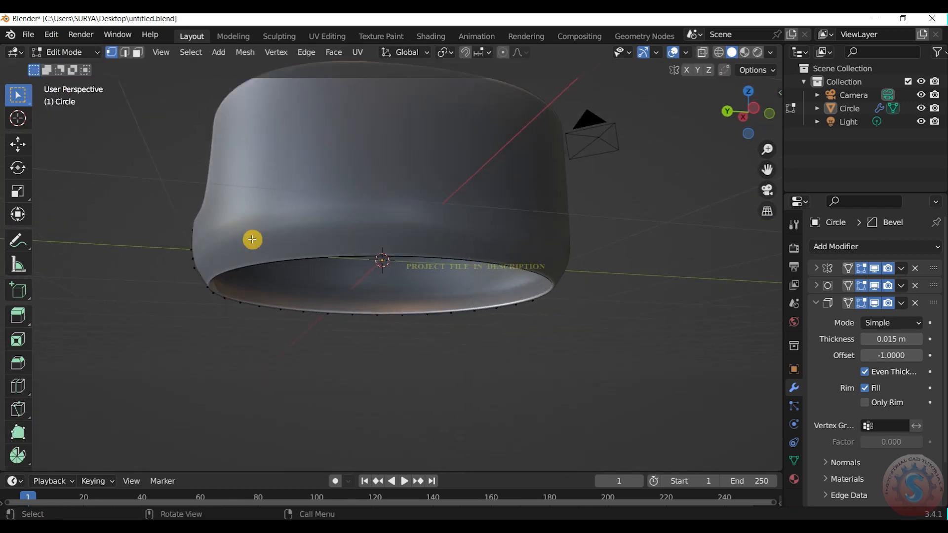
pyautogui.scroll(-3, 541, 245)
pyautogui.moveTo(735, 117); pyautogui.dragTo(760, 121)
pyautogui.scroll(2, 472, 271)
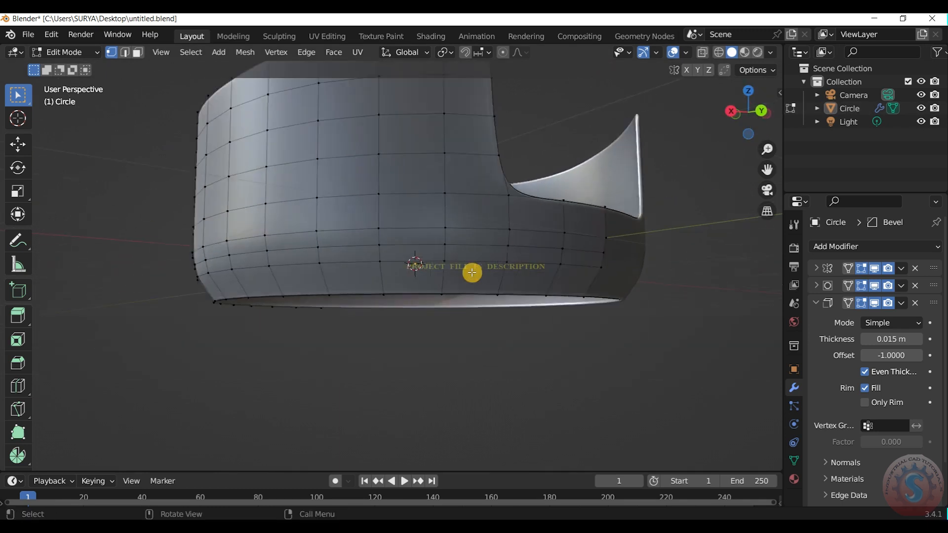
pyautogui.hotkey('ctrl', 'r')
pyautogui.click(463, 283)
pyautogui.rightClick(462, 283)
pyautogui.click(504, 369)
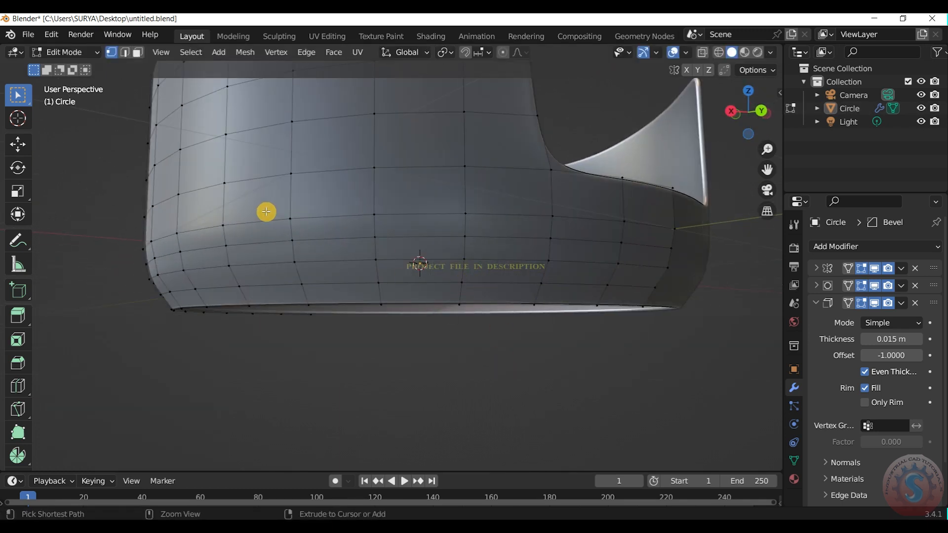
# - Try sharpening the lower bend with close edge loops above and below it, and check the crease in Object Mode
pyautogui.click(217, 223)
pyautogui.click(133, 194)
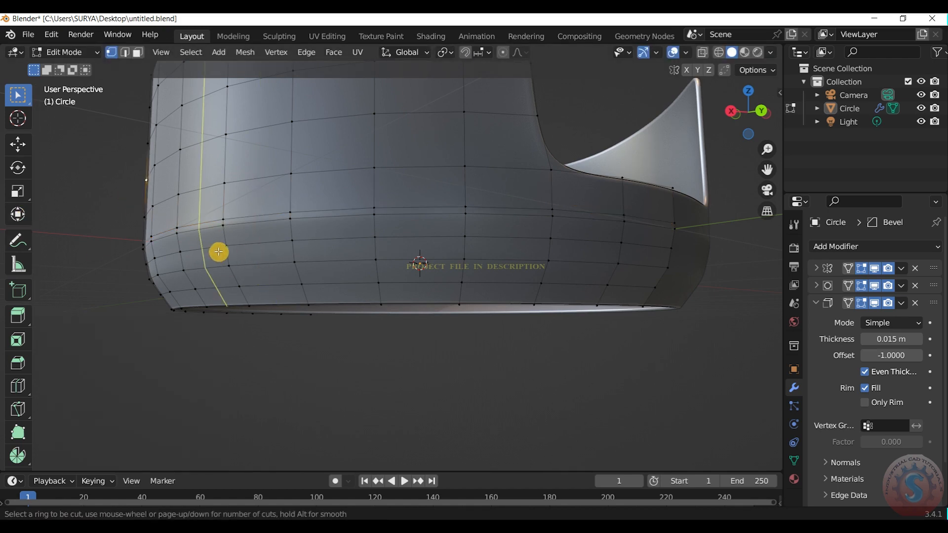
pyautogui.moveTo(227, 237); pyautogui.dragTo(225, 232)
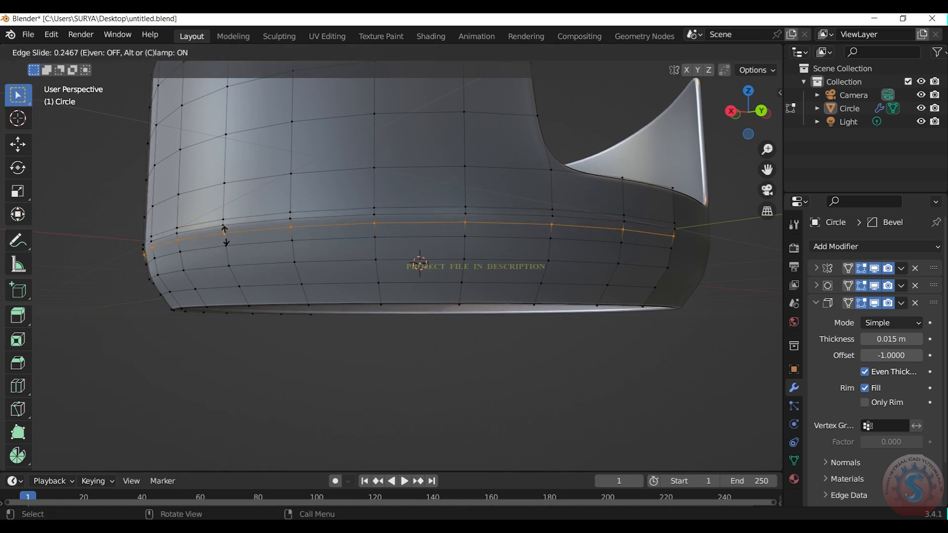
pyautogui.click(226, 235)
pyautogui.click(56, 104)
pyautogui.click(67, 58)
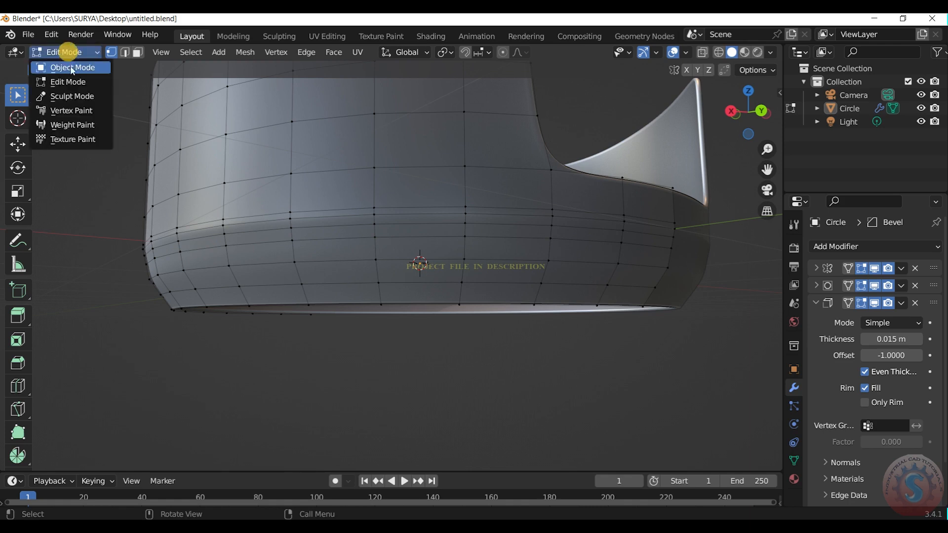
pyautogui.click(72, 67)
pyautogui.scroll(-5, 494, 224)
pyautogui.scroll(2, 495, 224)
pyautogui.moveTo(747, 110)
pyautogui.mouseDown()
pyautogui.moveTo(744, 123)
pyautogui.moveTo(742, 103)
pyautogui.mouseUp()
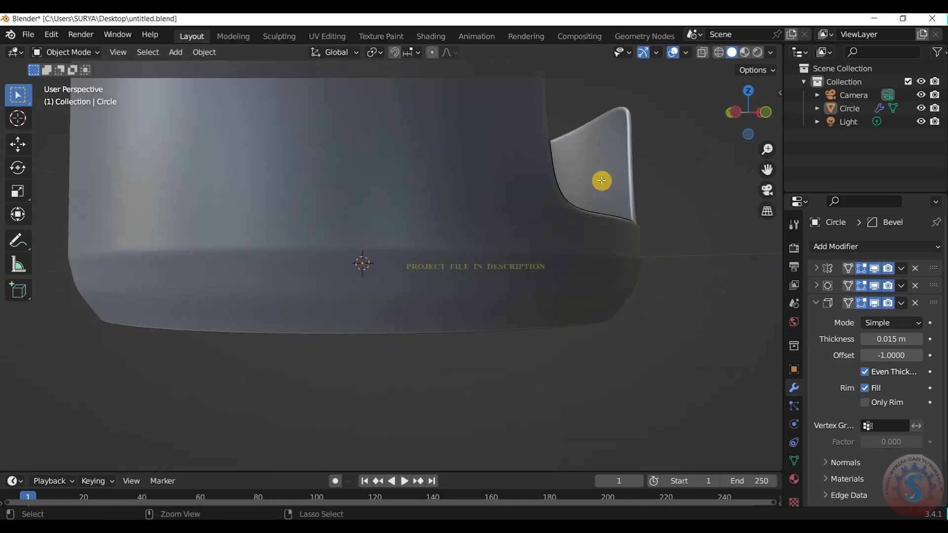
# - Undo the edge loops added around the shell's lower bands
pyautogui.press('Tab')
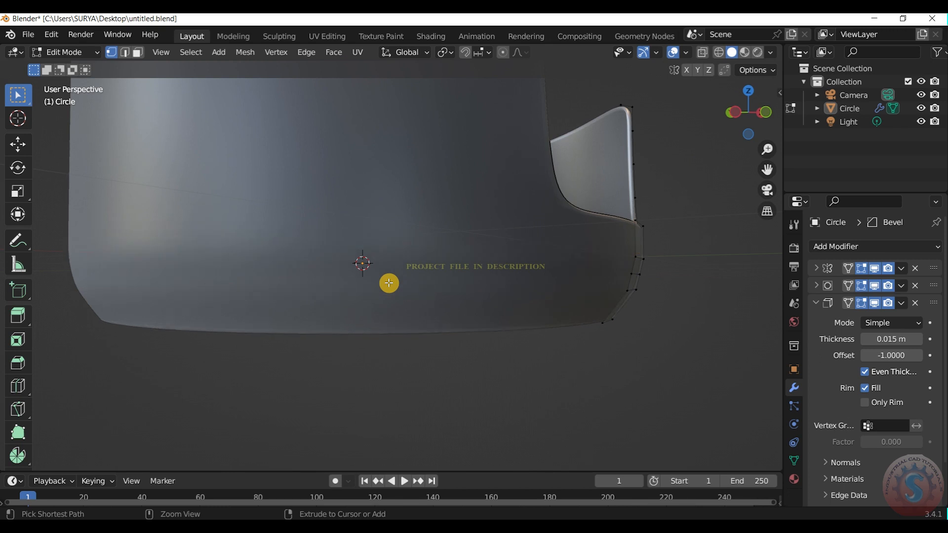
pyautogui.scroll(-4, 425, 271)
pyautogui.moveTo(756, 108); pyautogui.dragTo(705, 176)
pyautogui.scroll(3, 705, 176)
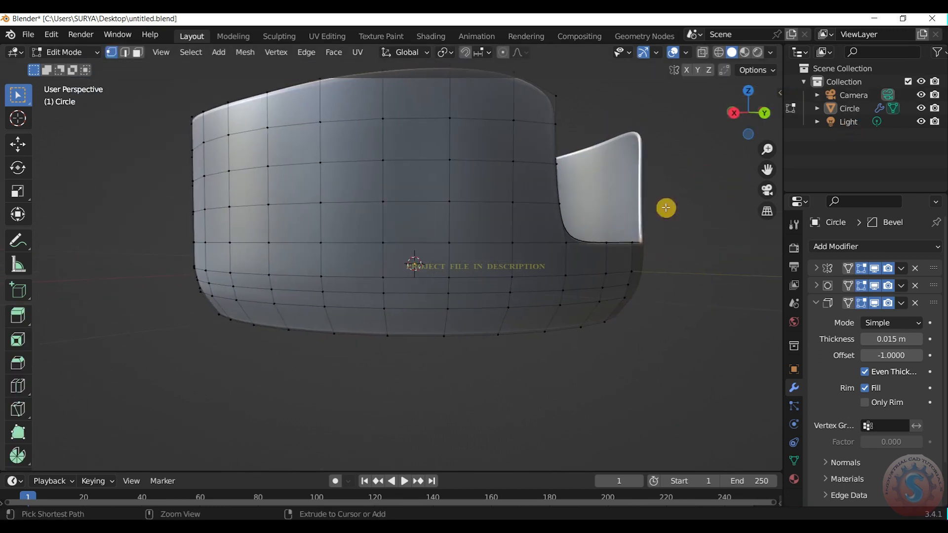
# - Try tightening the lower bend again with one edge loop slid just below it and another just above
pyautogui.hotkey('ctrl', 'r')
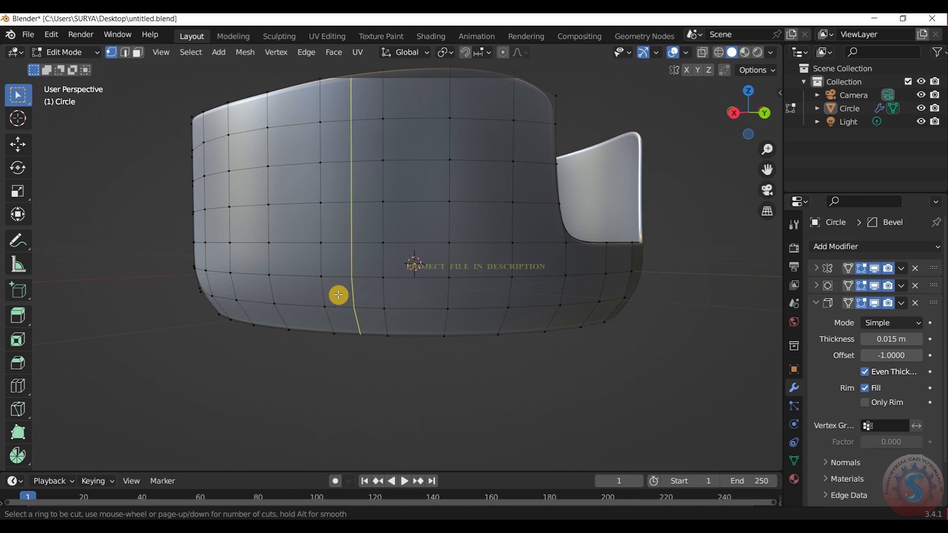
pyautogui.click(331, 290)
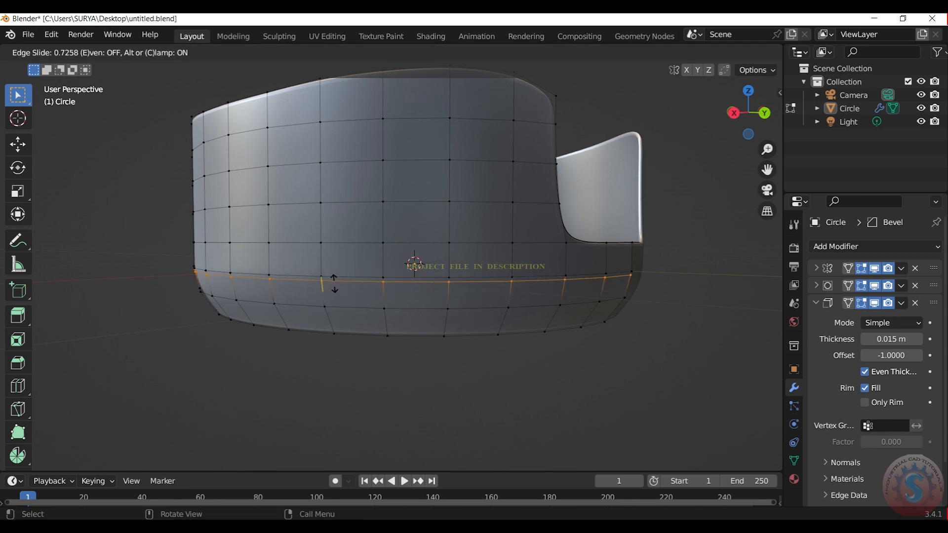
pyautogui.click(335, 287)
pyautogui.hotkey('ctrl', 'r')
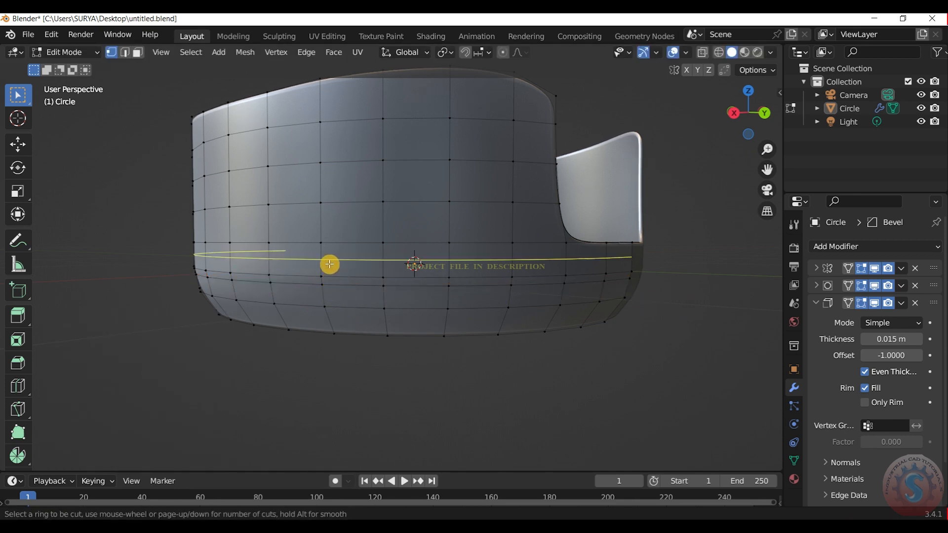
pyautogui.click(327, 265)
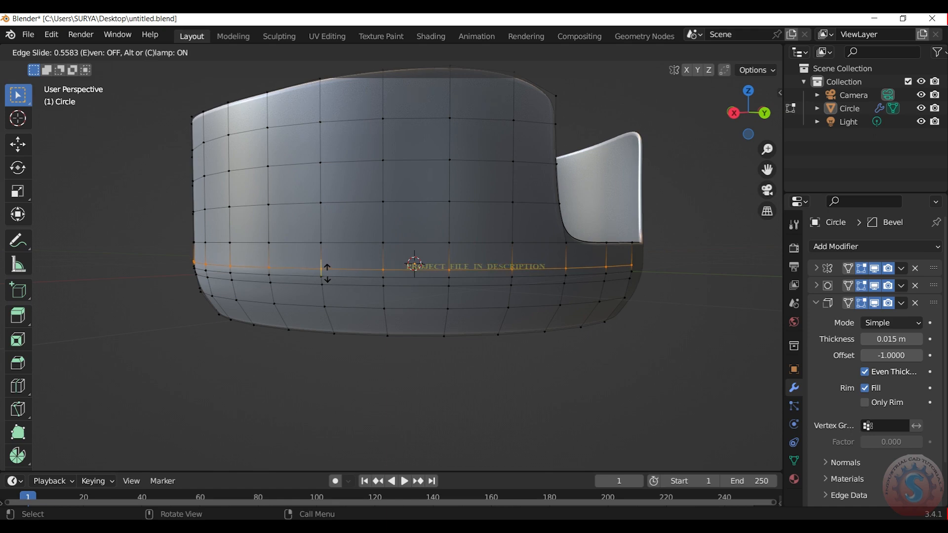
pyautogui.click(327, 274)
# - Examine the lower bend's shading in Object Mode from around the shell and in camera view
pyautogui.click(58, 51)
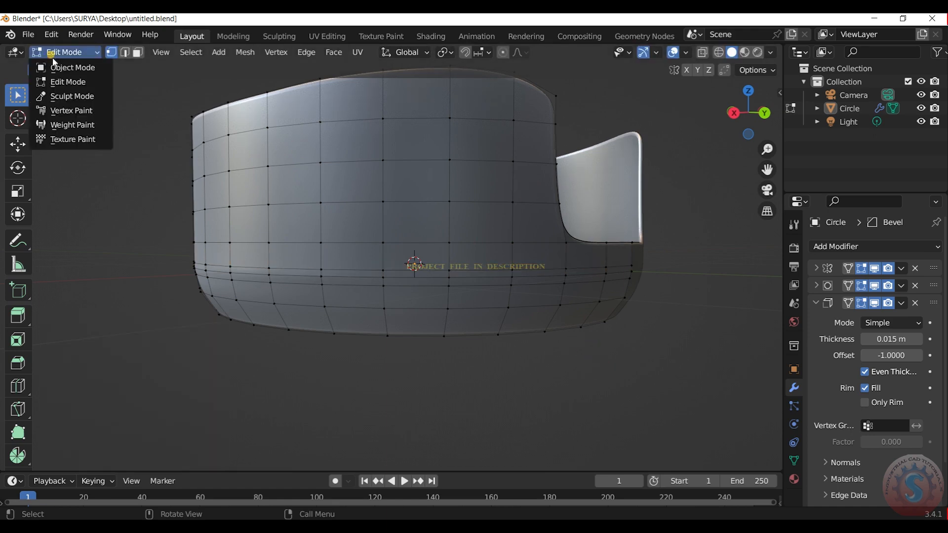
pyautogui.click(69, 63)
pyautogui.scroll(-2, 240, 212)
pyautogui.scroll(2, 735, 129)
pyautogui.moveTo(736, 128); pyautogui.dragTo(933, 139)
pyautogui.scroll(-5, 745, 108)
pyautogui.press('KP_0')
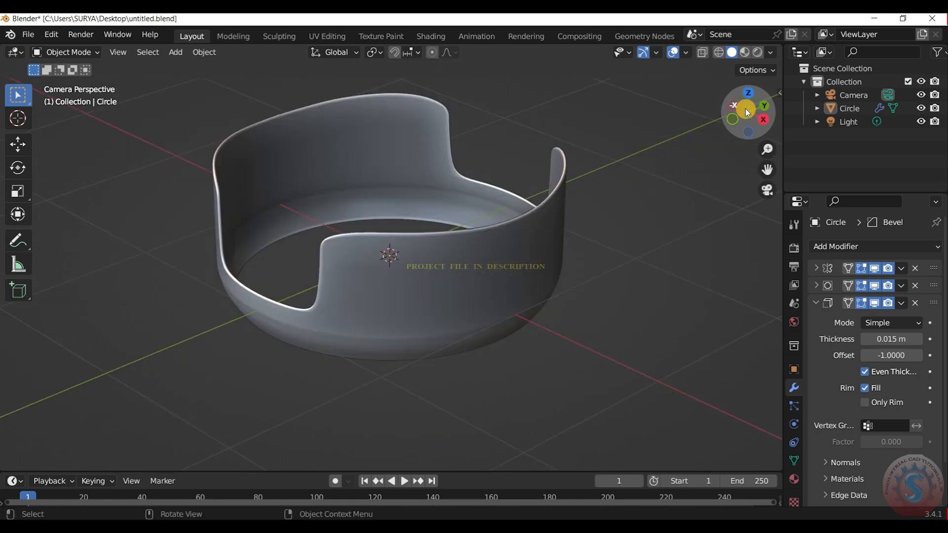
pyautogui.scroll(-3, 736, 126)
pyautogui.scroll(2, 707, 140)
# - Undo both edge loops at the lower bend and check the shell's underside
pyautogui.press('Tab')
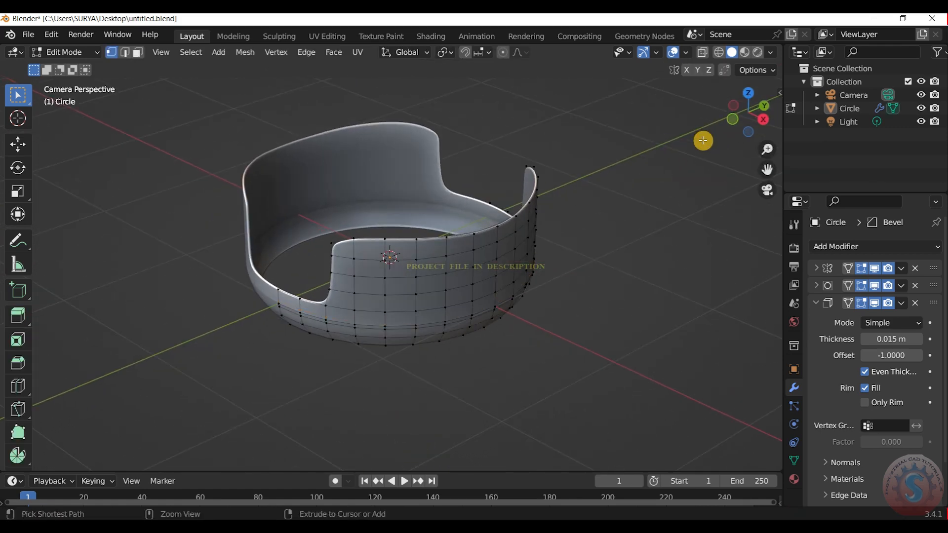
pyautogui.hotkey('ctrl', 'shift', 'z')
pyautogui.scroll(-2, 731, 123)
pyautogui.scroll(2, 728, 119)
pyautogui.press('KP_0')
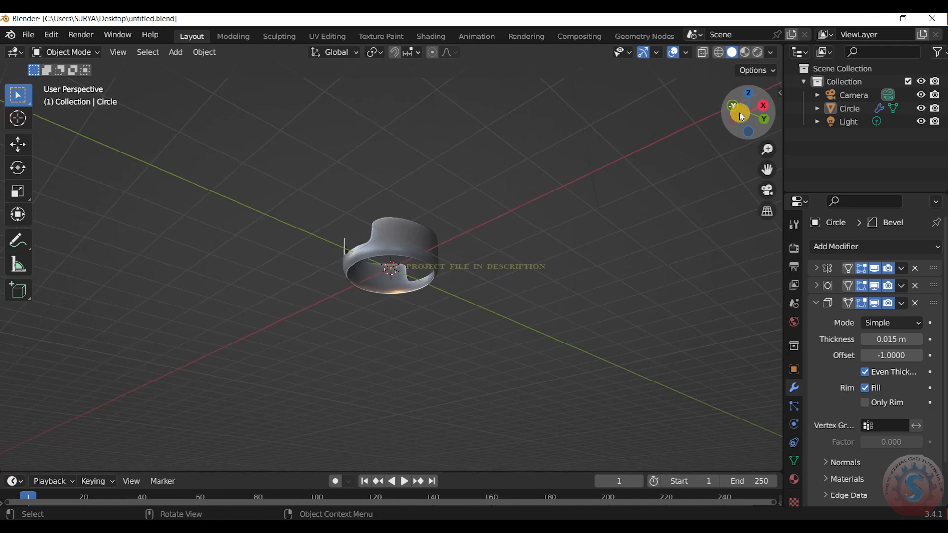
pyautogui.scroll(6, 740, 122)
pyautogui.moveTo(740, 122); pyautogui.dragTo(725, 123)
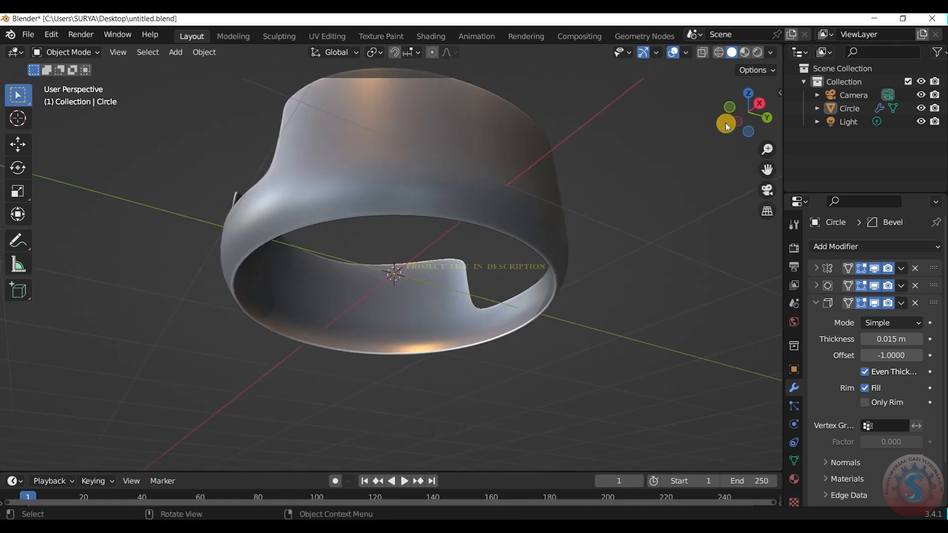
# - Collapse the shell's Solidify modifier settings and save the file
pyautogui.click(813, 301)
pyautogui.scroll(-3, 656, 304)
# - Preview the shell with other matcaps, including the rainbow-coloured and the glossy red one
pyautogui.click(770, 51)
pyautogui.click(758, 115)
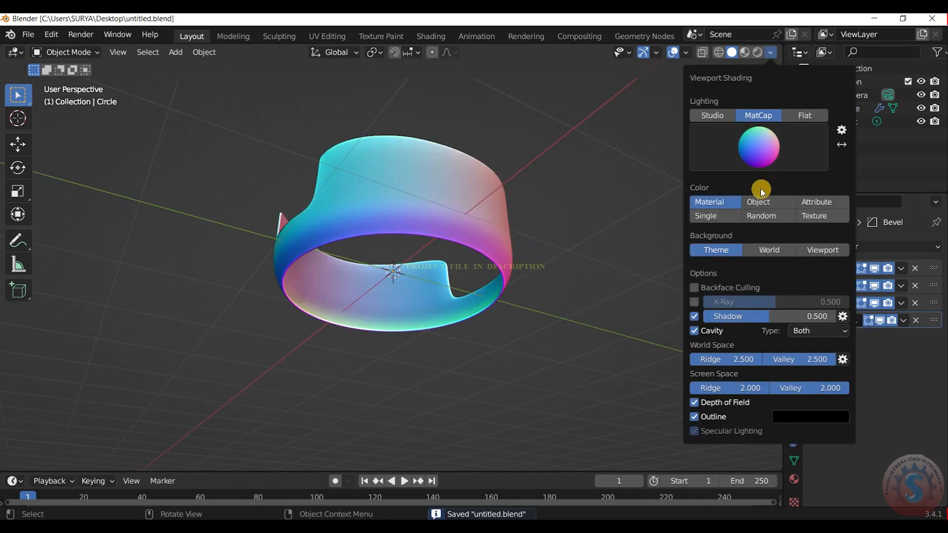
pyautogui.click(763, 167)
pyautogui.click(796, 185)
pyautogui.click(768, 136)
pyautogui.click(769, 231)
pyautogui.click(758, 160)
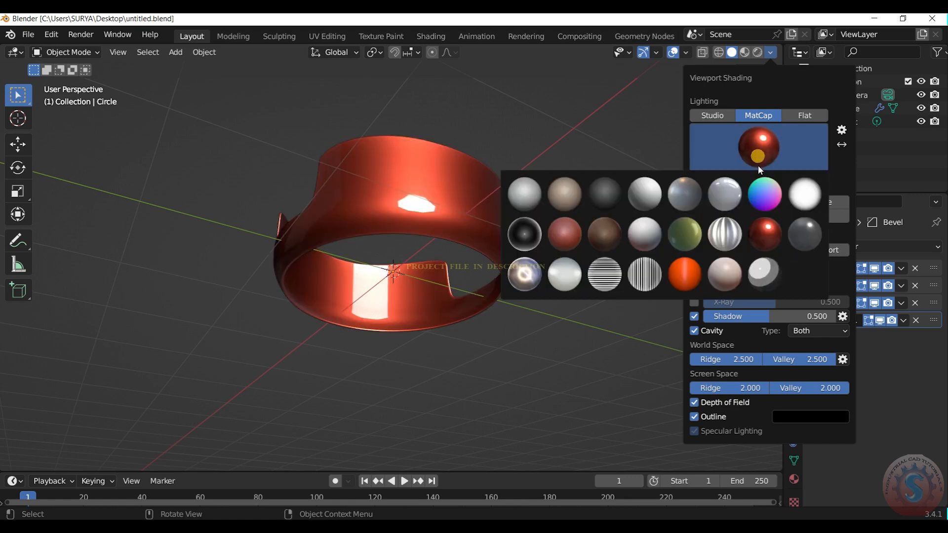
pyautogui.moveTo(758, 86); pyautogui.dragTo(773, 48)
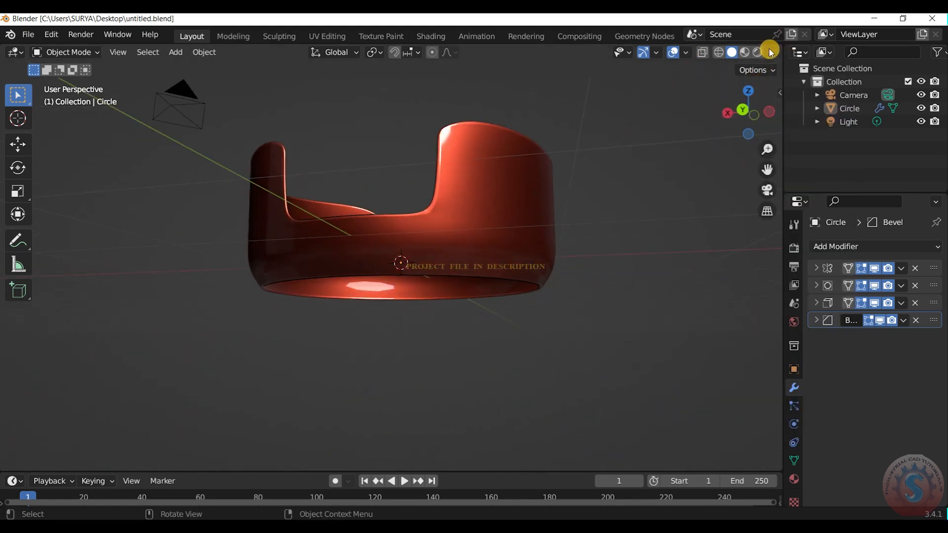
# - Preview the shell with the bluish-grey metallic, black and plain light grey matcaps
pyautogui.click(771, 52)
pyautogui.click(763, 148)
pyautogui.click(686, 192)
pyautogui.click(753, 141)
pyautogui.click(597, 193)
pyautogui.click(777, 159)
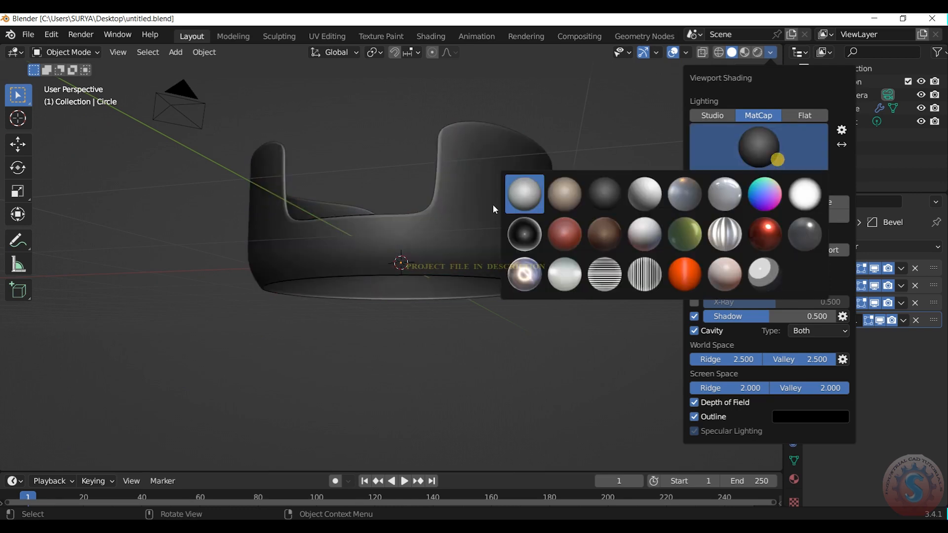
pyautogui.click(525, 193)
pyautogui.moveTo(743, 104)
pyautogui.mouseDown()
pyautogui.moveTo(731, 118)
pyautogui.moveTo(758, 64)
pyautogui.moveTo(607, 107)
pyautogui.moveTo(590, 202)
pyautogui.moveTo(457, 217)
pyautogui.mouseUp()
# - Preview the shell with the pale pink, olive green and iridescent metallic matcaps
pyautogui.click(772, 53)
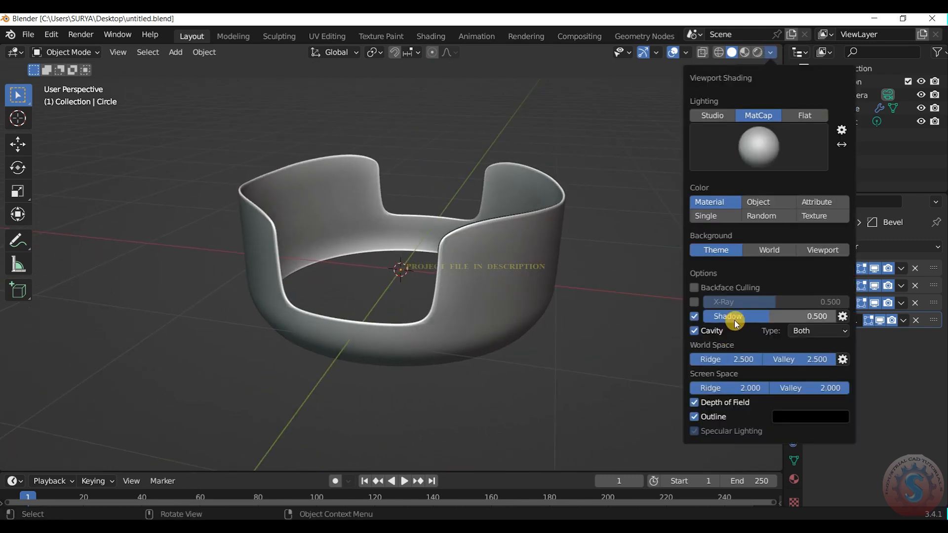
pyautogui.click(759, 167)
pyautogui.click(724, 274)
pyautogui.click(759, 147)
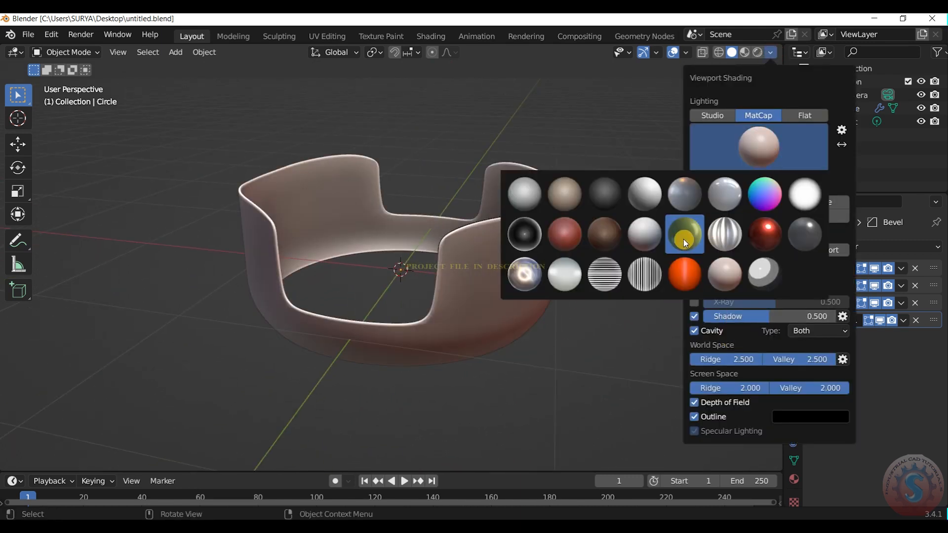
pyautogui.click(684, 233)
pyautogui.click(759, 147)
pyautogui.click(525, 275)
# - Examine the shell's surface reflections from above, from the front and from below
pyautogui.scroll(1, 586, 244)
pyautogui.moveTo(728, 99); pyautogui.dragTo(735, 114)
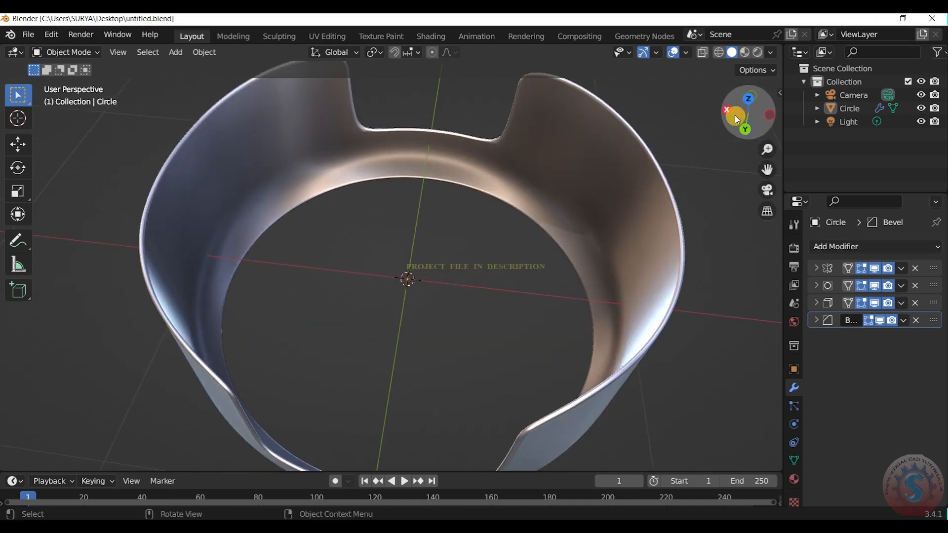
pyautogui.click(735, 115)
pyautogui.press('KP_1')
pyautogui.press('KP_2')
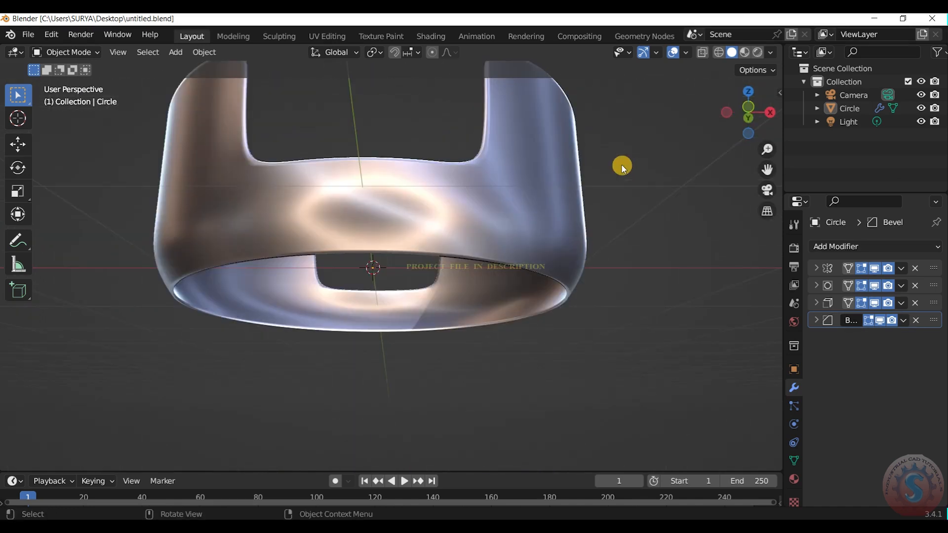
pyautogui.scroll(-2, 621, 164)
pyautogui.moveTo(751, 92); pyautogui.dragTo(745, 102)
pyautogui.scroll(-3, 745, 102)
# - Apply the pale greenish-white matcap to the viewport and save the file in camera view
pyautogui.click(770, 53)
pyautogui.click(758, 146)
pyautogui.click(692, 192)
pyautogui.click(770, 52)
pyautogui.click(753, 140)
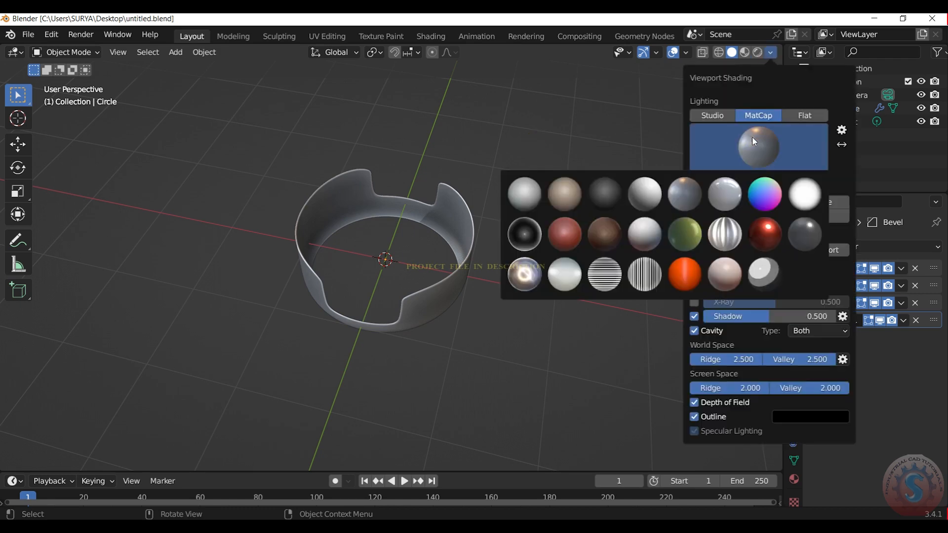
pyautogui.click(566, 270)
pyautogui.scroll(-2, 488, 167)
pyautogui.press('KP_0')
pyautogui.scroll(2, 476, 176)
pyautogui.scroll(-2, 538, 249)
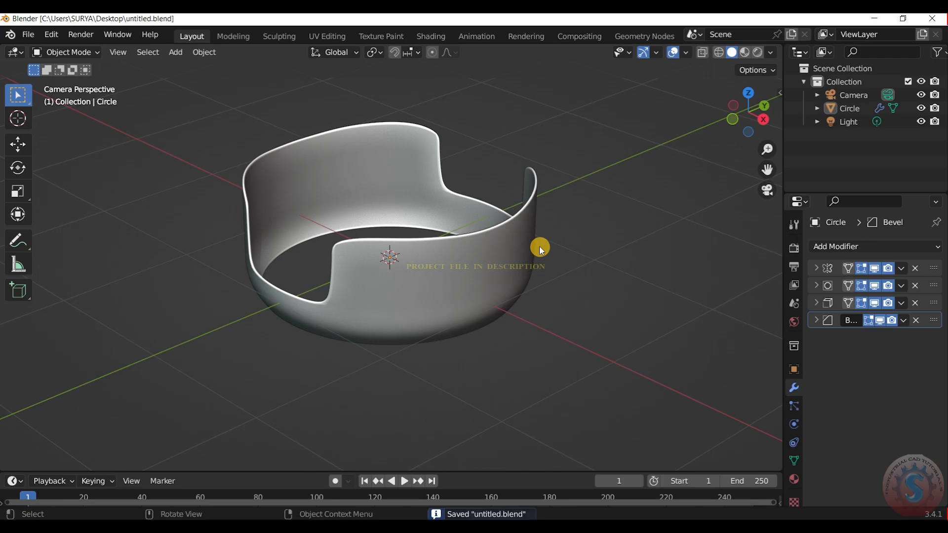